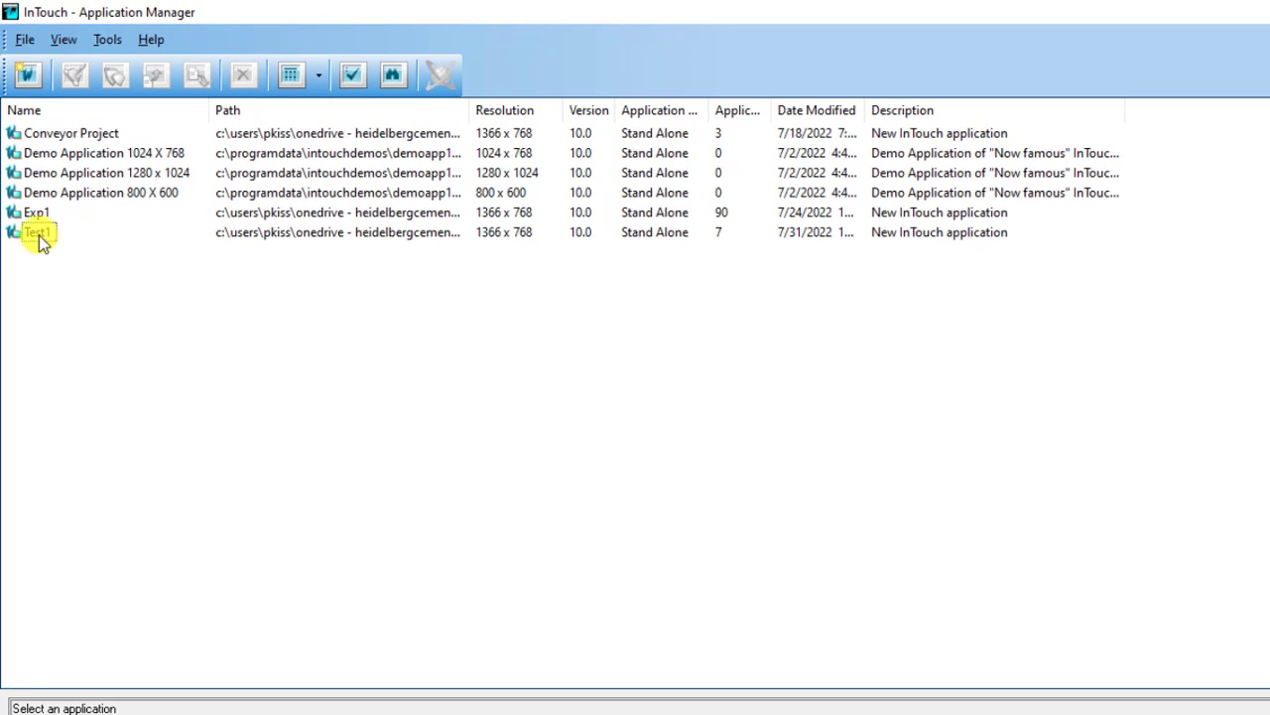
- Open the Test1 application from the Application Manager list for editing
{"action": "double_click", "coordinate": [37, 234]}
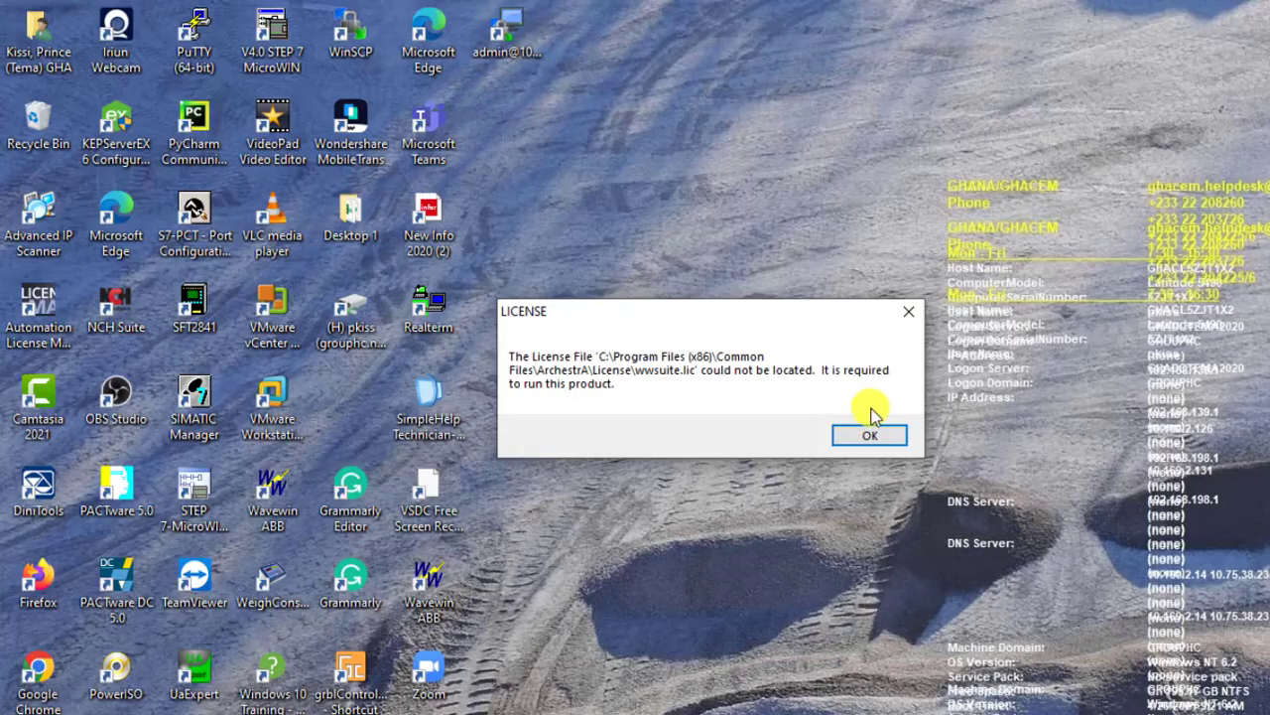
- Dismiss both license warnings and open the empty Main window of TUTORIAL1
{"action": "left_click", "coordinate": [875, 435]}
{"action": "left_click", "coordinate": [806, 400]}
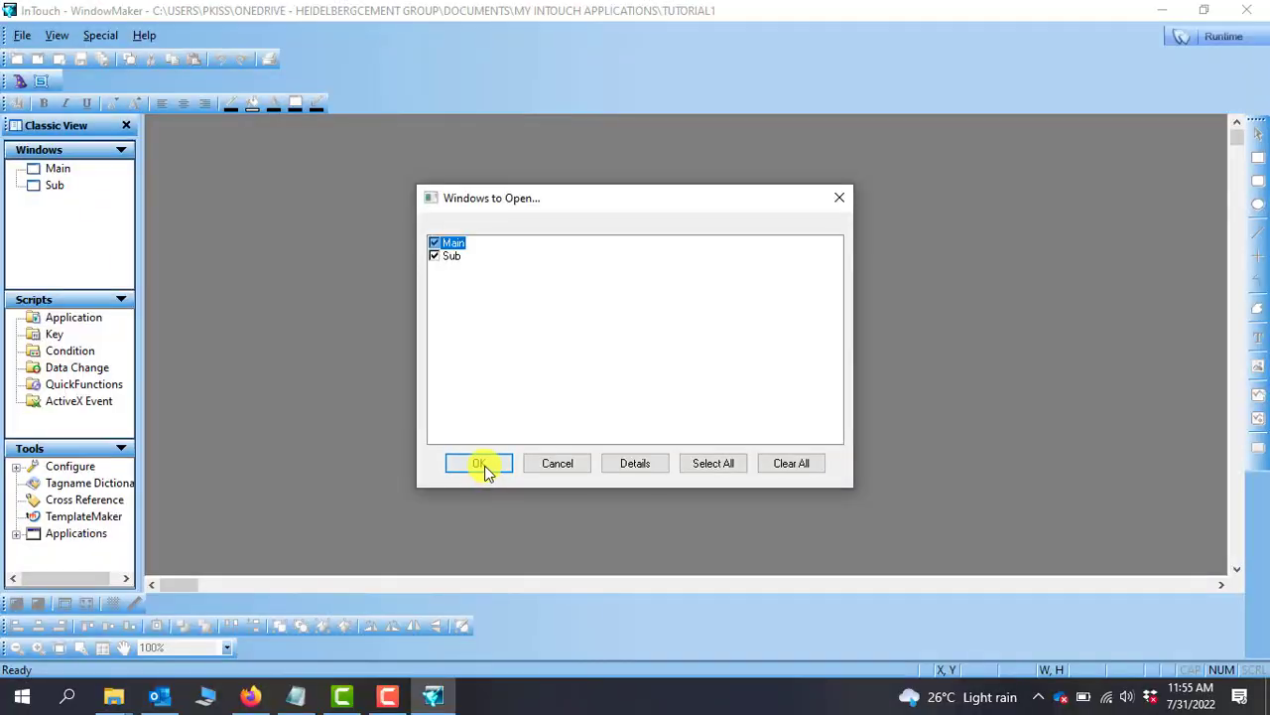
{"action": "left_click", "coordinate": [482, 463]}
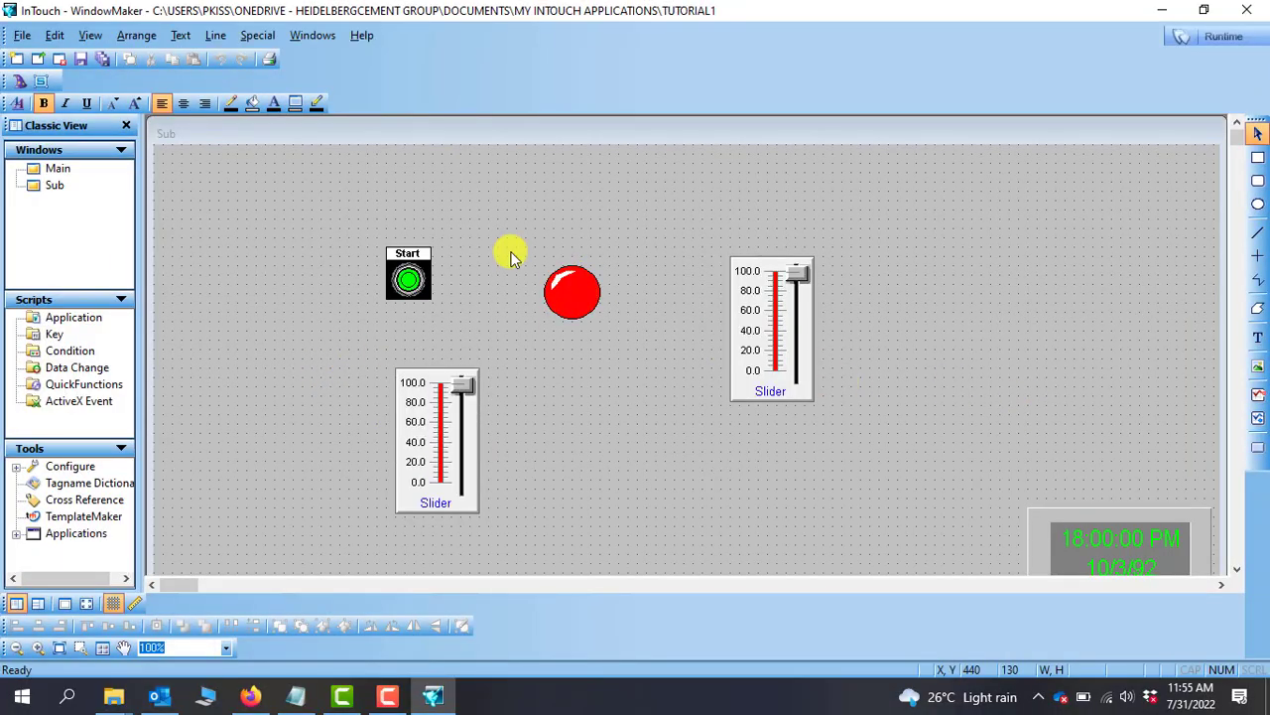
{"action": "left_click", "coordinate": [55, 185]}
{"action": "double_click", "coordinate": [56, 169]}
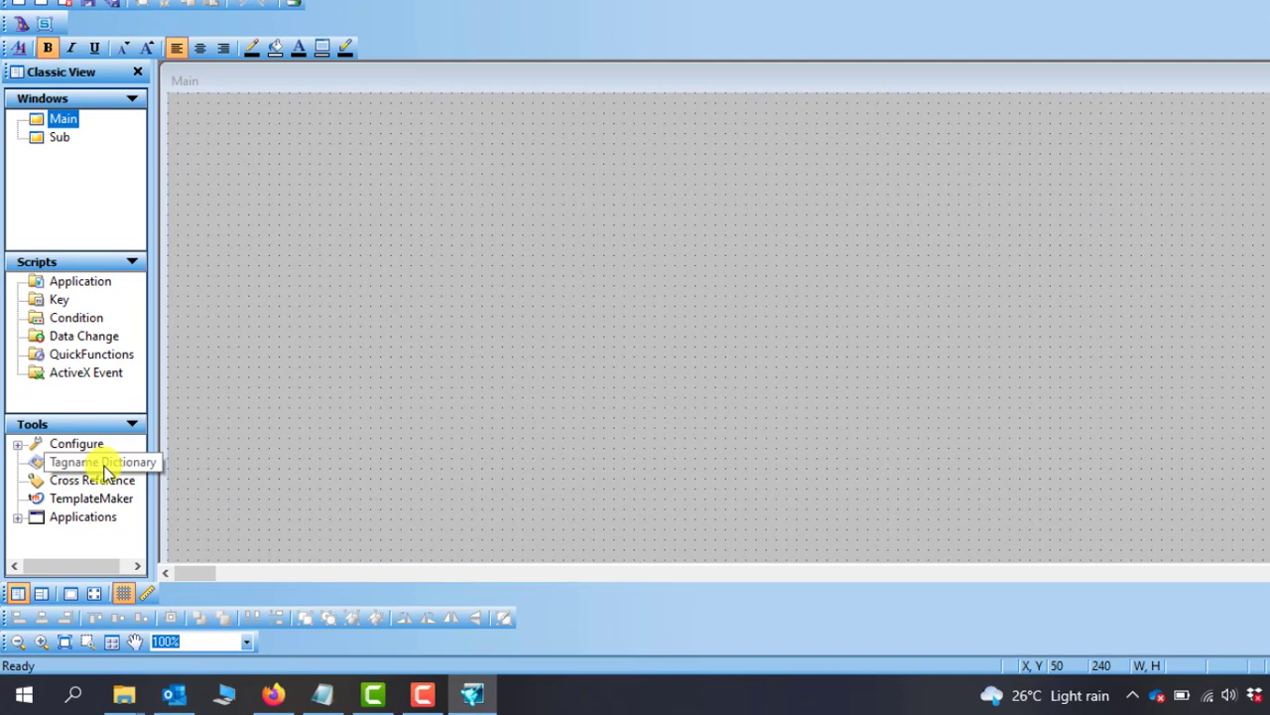
{"action": "left_click", "coordinate": [106, 470]}
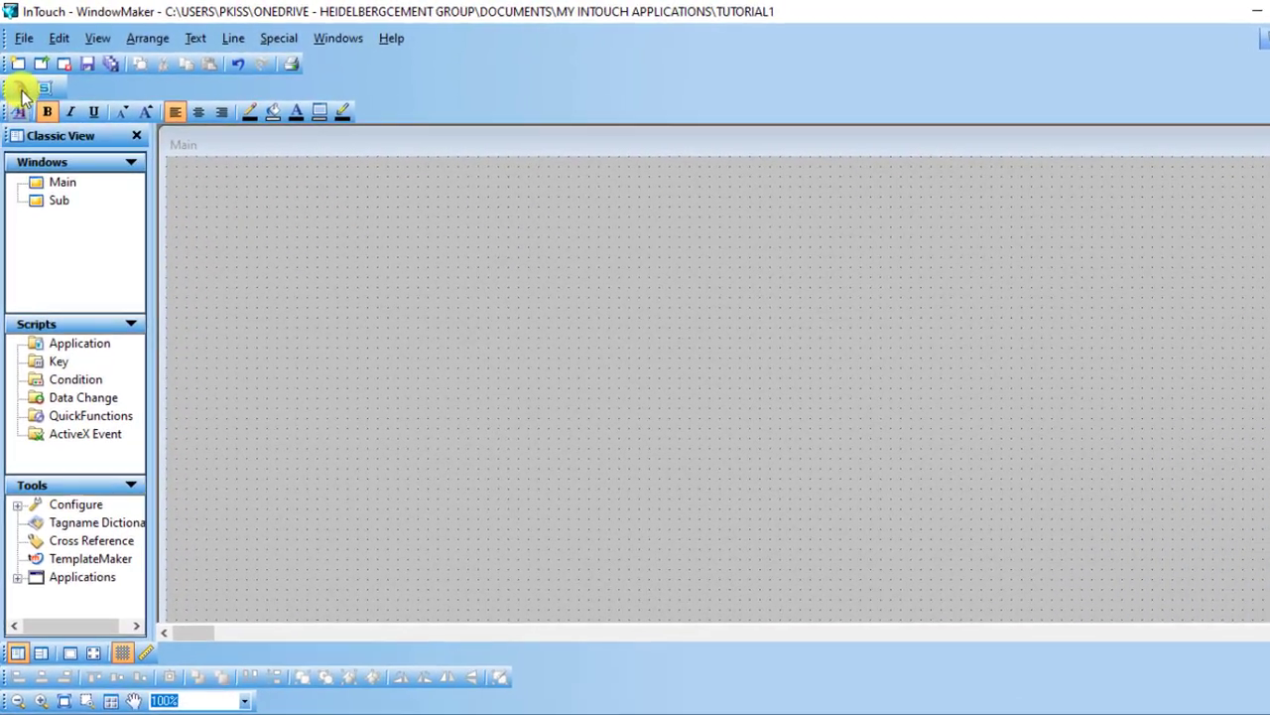
{"action": "left_click", "coordinate": [20, 89]}
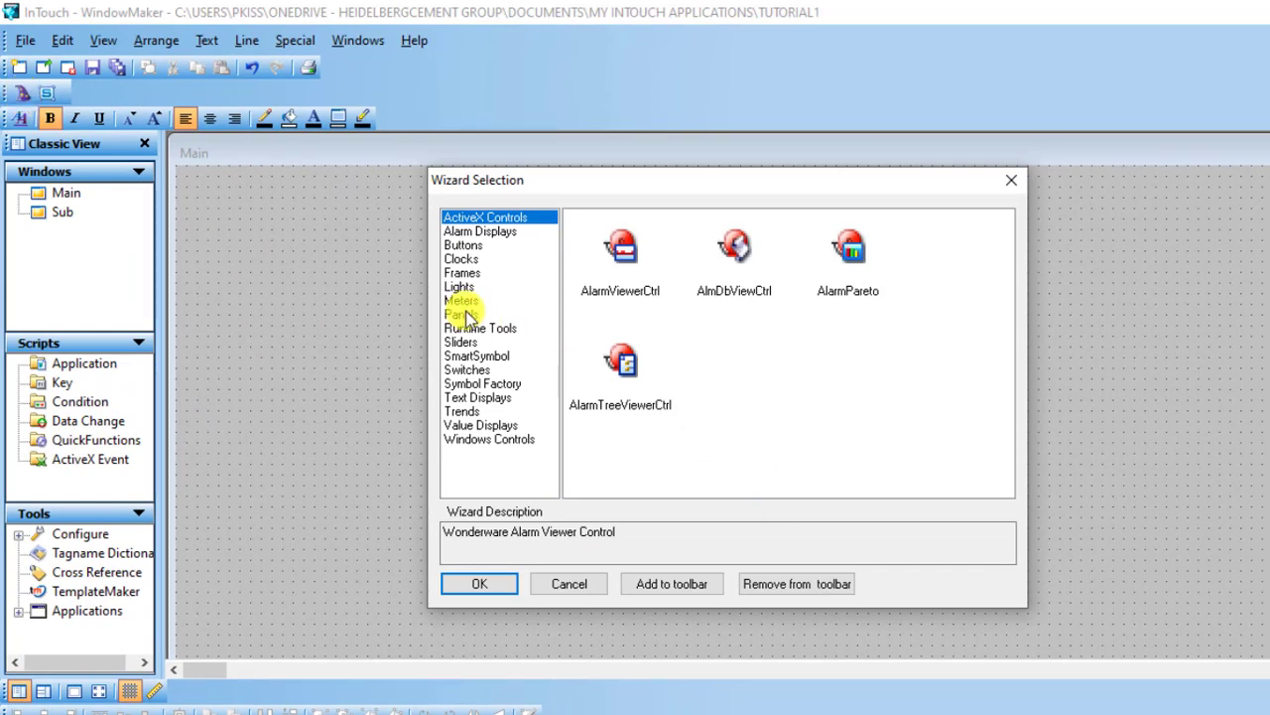
- Place a Switches > Knob Switch wizard on the Main window and drag it up-left
{"action": "left_click", "coordinate": [467, 369]}
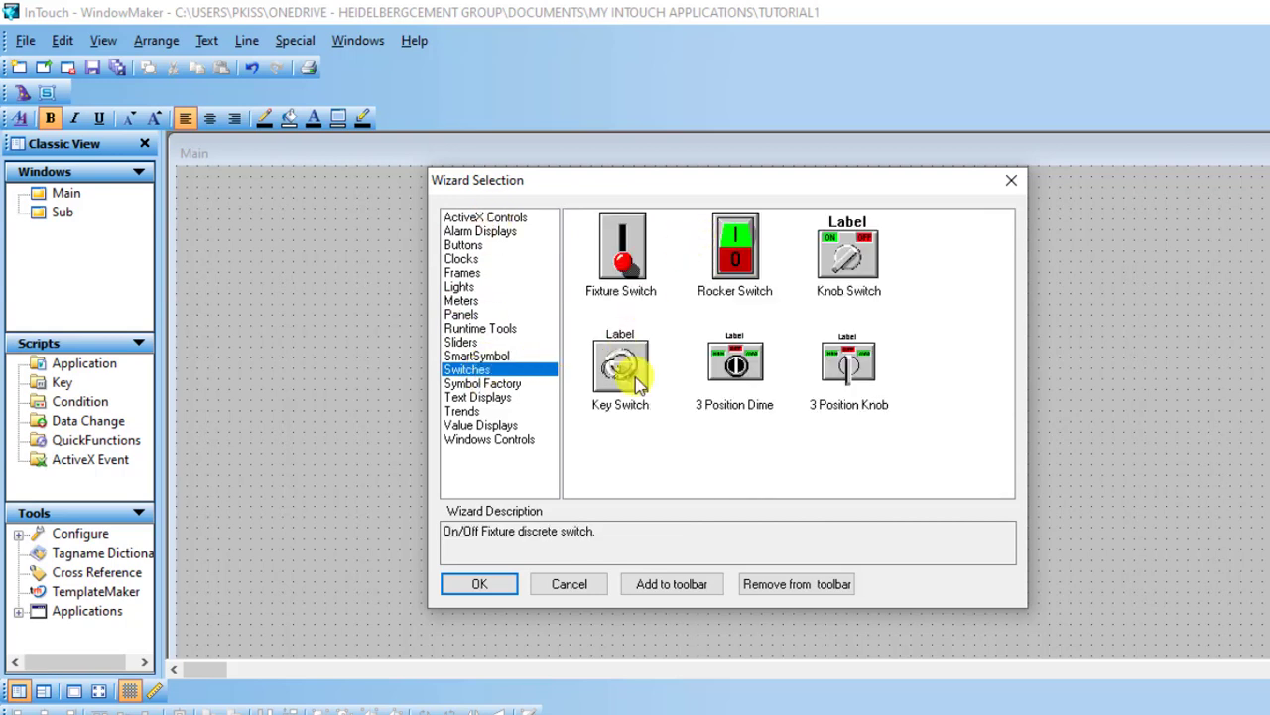
{"action": "left_click", "coordinate": [852, 256]}
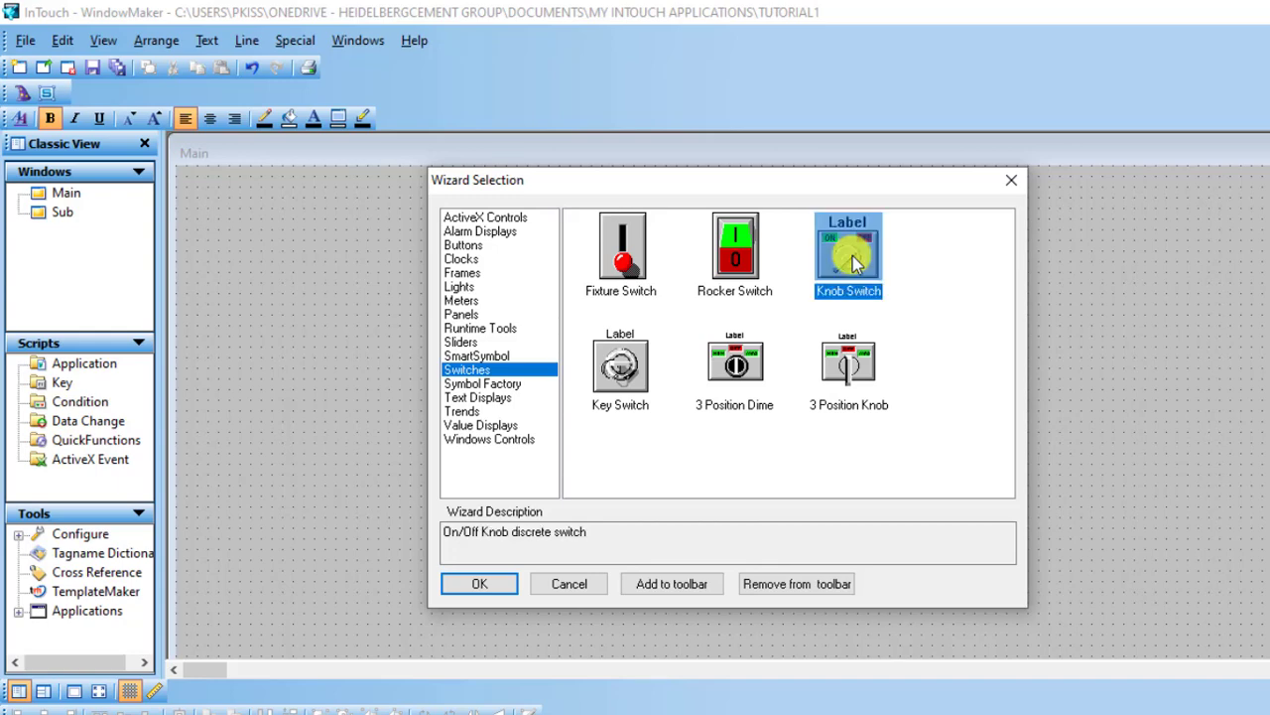
{"action": "left_click", "coordinate": [479, 584]}
{"action": "left_click", "coordinate": [516, 320]}
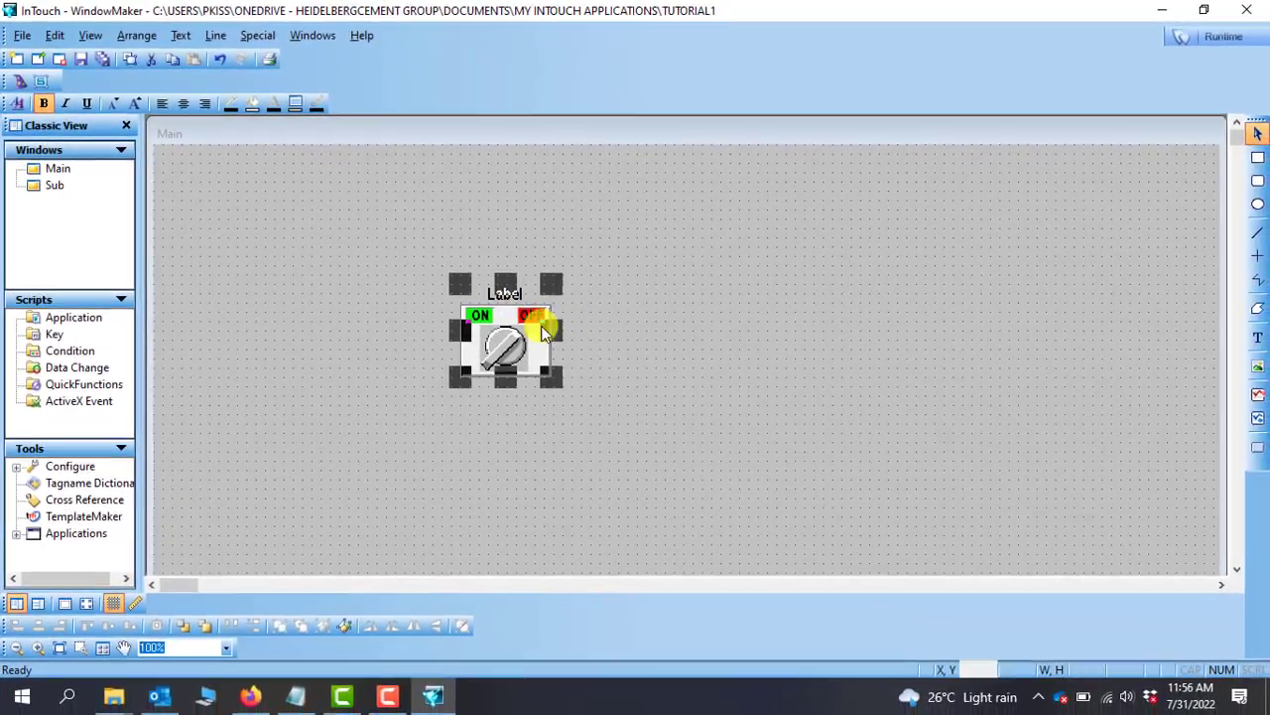
{"action": "left_click_drag", "start_coordinate": [502, 340], "coordinate": [444, 319]}
{"action": "left_click", "coordinate": [664, 253]}
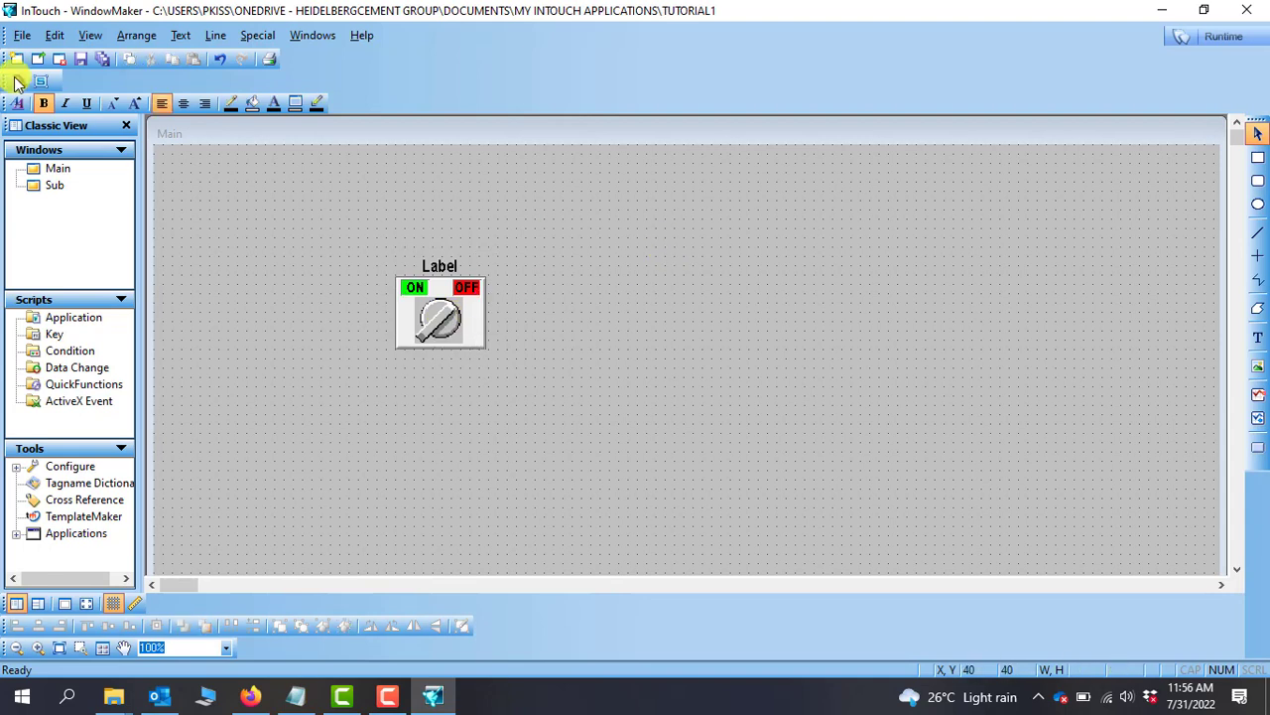
- Add a Lights > Circular Light wizard just right of the knob switch
{"action": "left_click", "coordinate": [16, 83]}
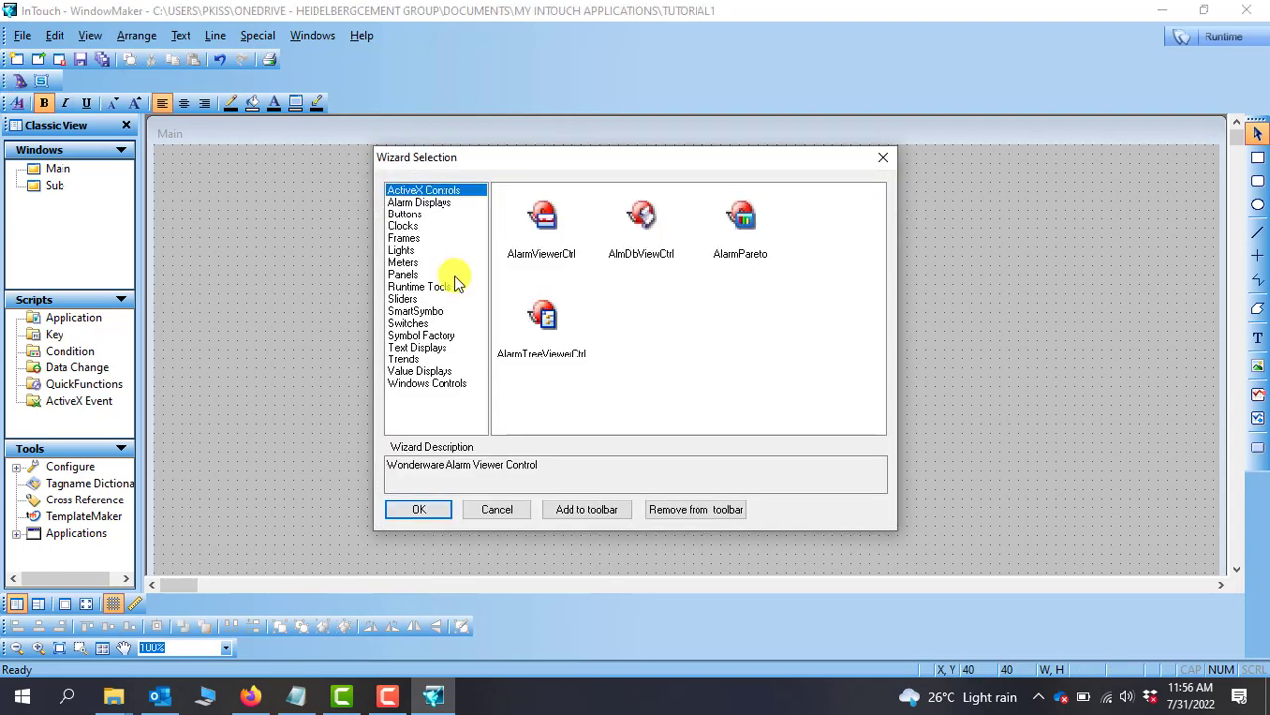
{"action": "left_click", "coordinate": [403, 250]}
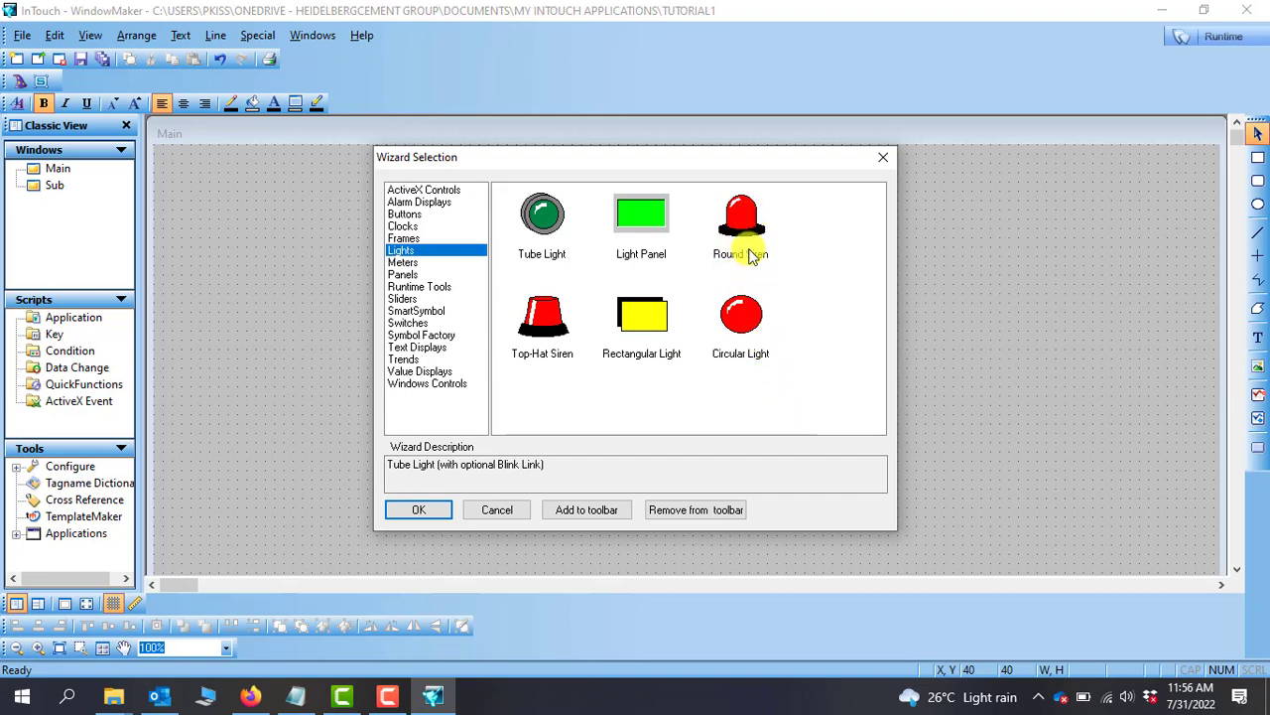
{"action": "left_click", "coordinate": [744, 326]}
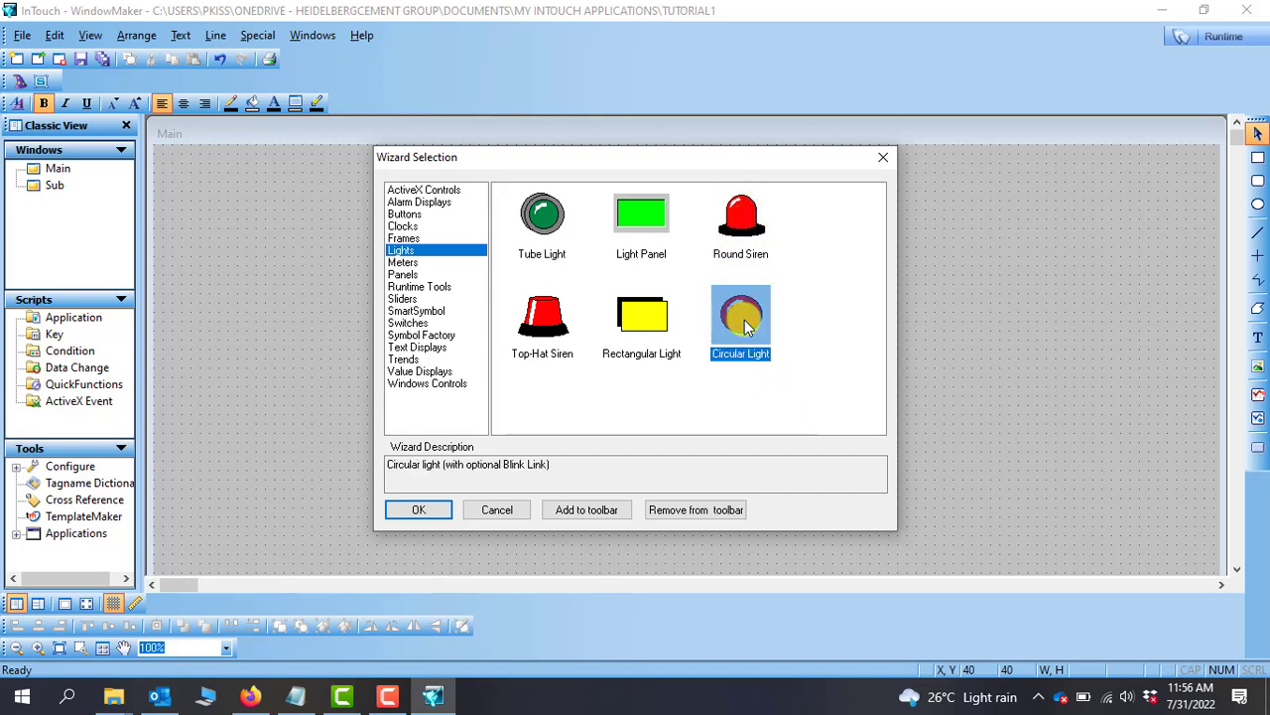
{"action": "left_click", "coordinate": [422, 510]}
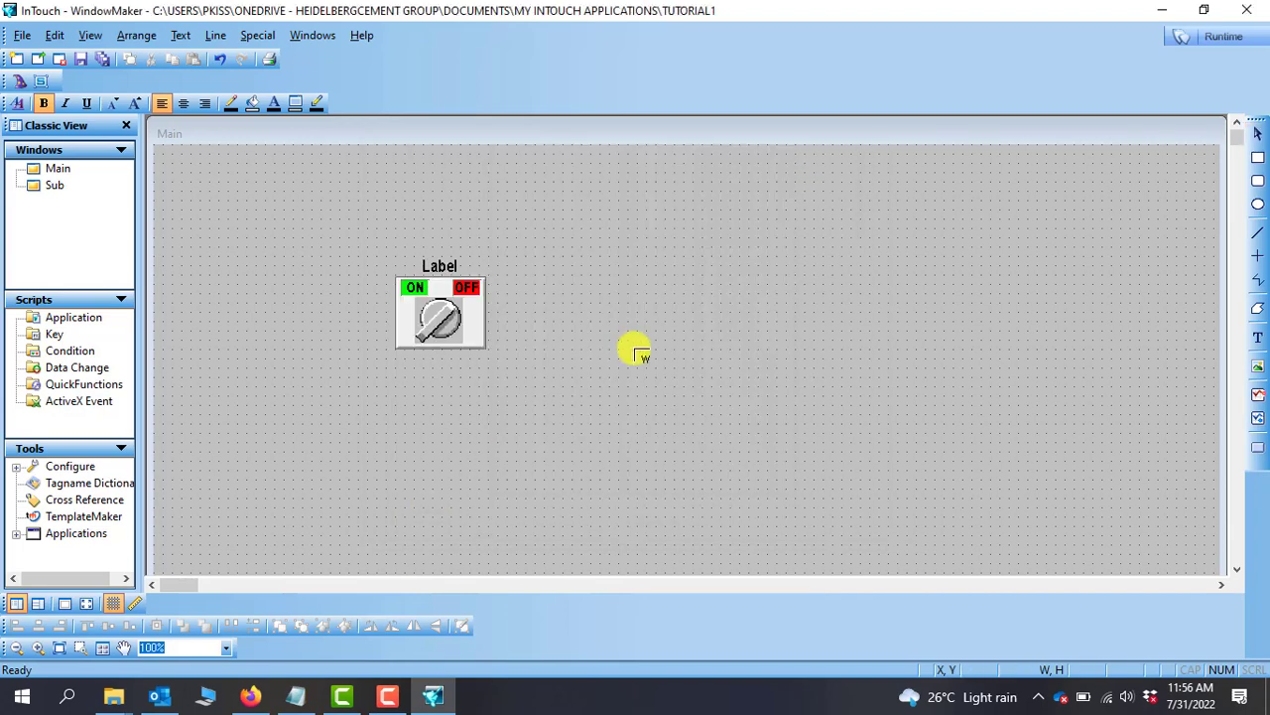
{"action": "left_click", "coordinate": [588, 287]}
{"action": "left_click", "coordinate": [516, 458]}
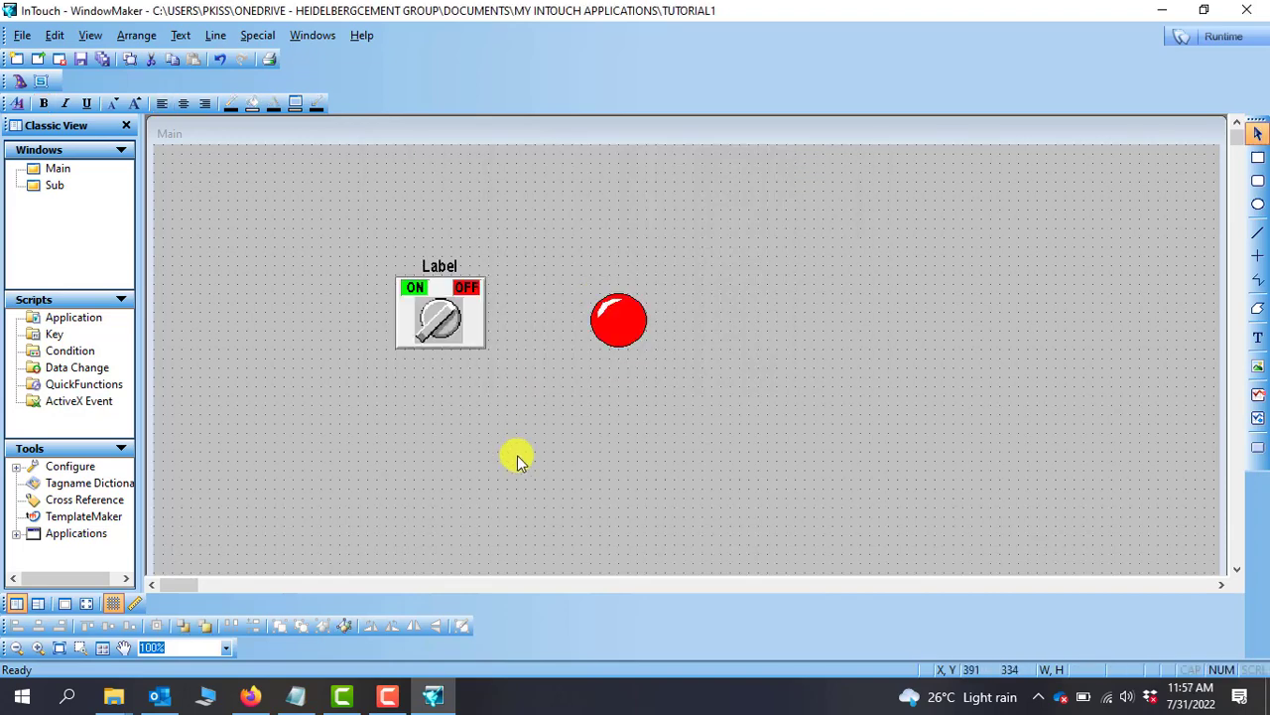
{"action": "mouse_move", "coordinate": [613, 319]}
{"action": "left_mouse_down"}
{"action": "mouse_move", "coordinate": [593, 310]}
{"action": "mouse_move", "coordinate": [603, 323]}
{"action": "left_mouse_up"}
{"action": "left_click", "coordinate": [377, 244]}
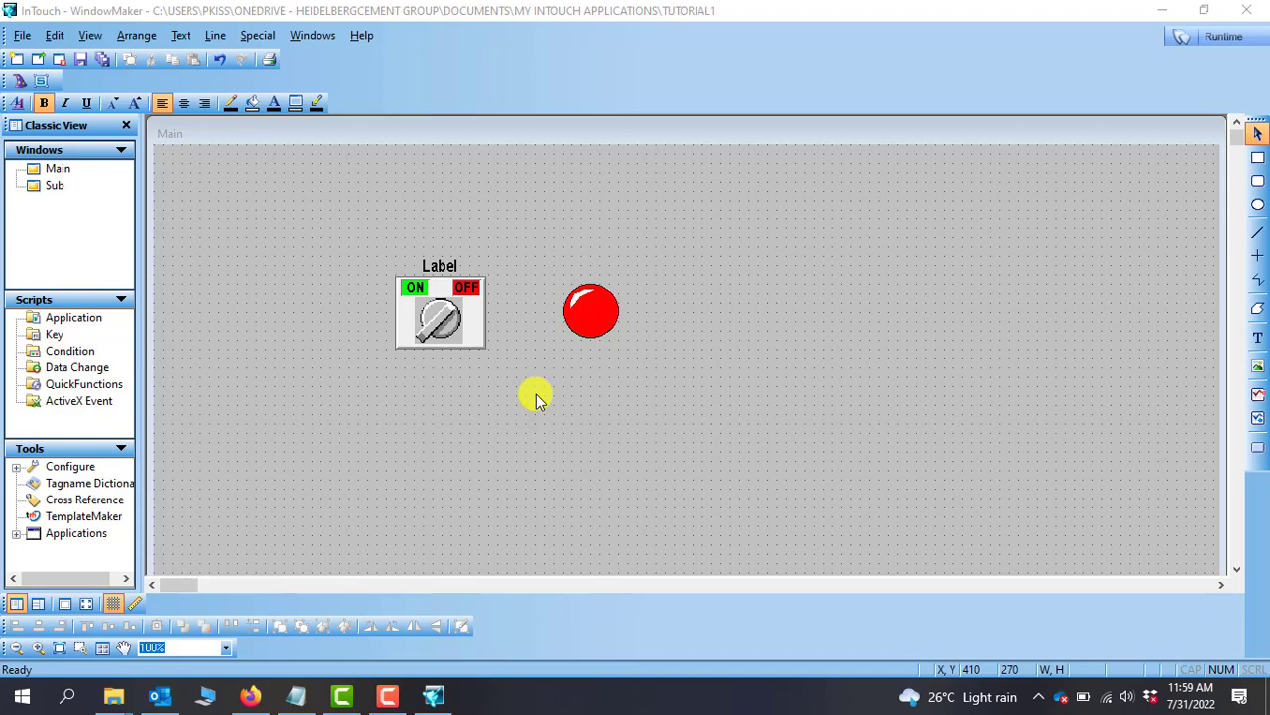
{"action": "double_click", "coordinate": [470, 316]}
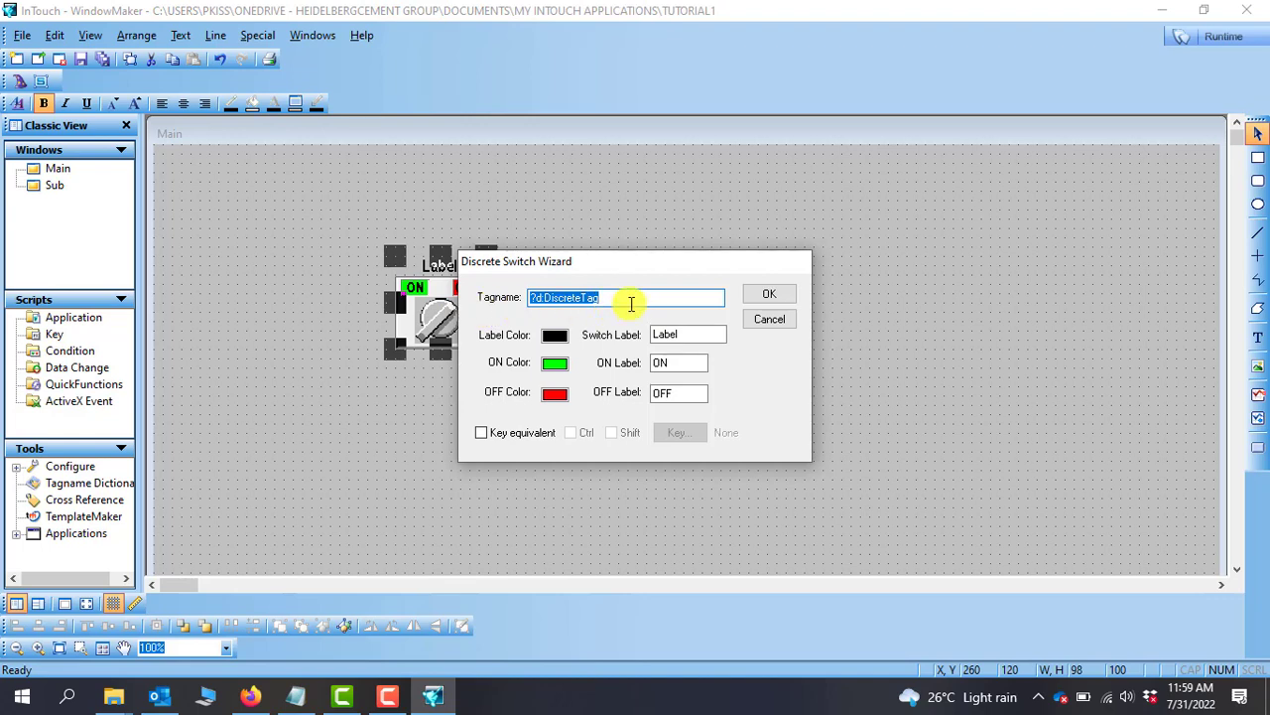
- Clear the knob switch's default tagname and browse the tag list without picking one
{"action": "key", "text": "BackSpace"}
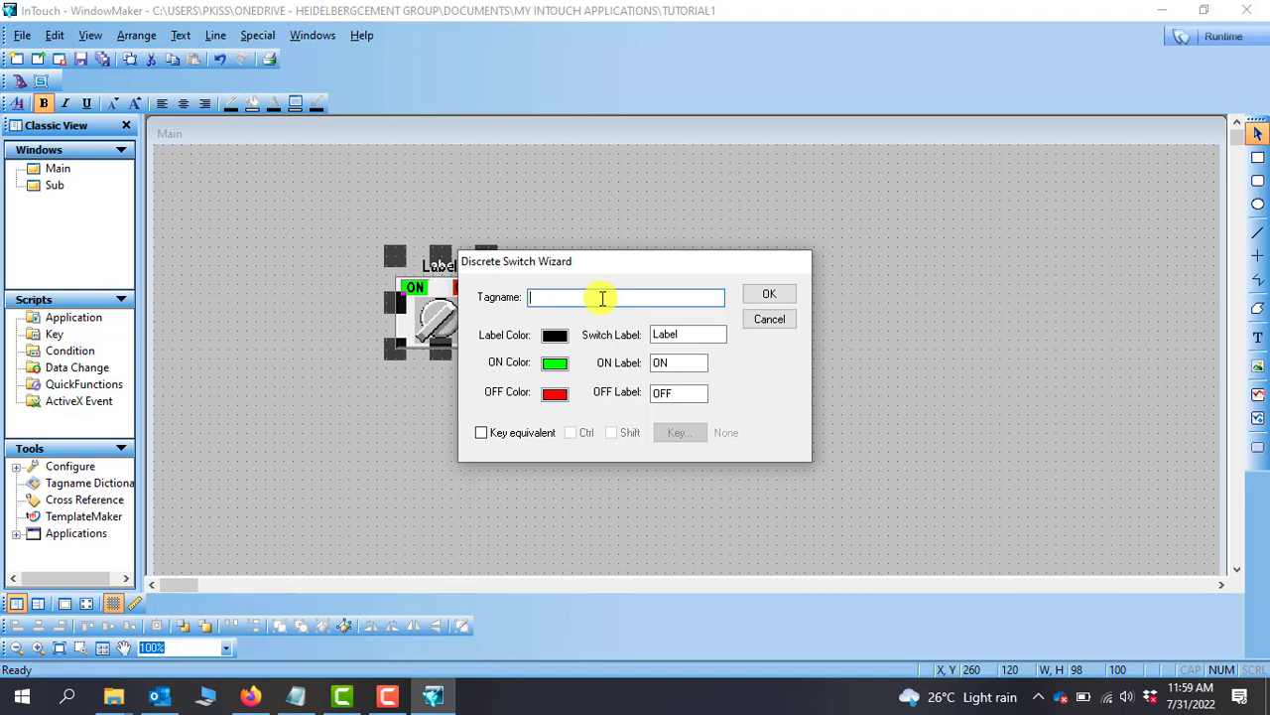
{"action": "double_click", "coordinate": [602, 298]}
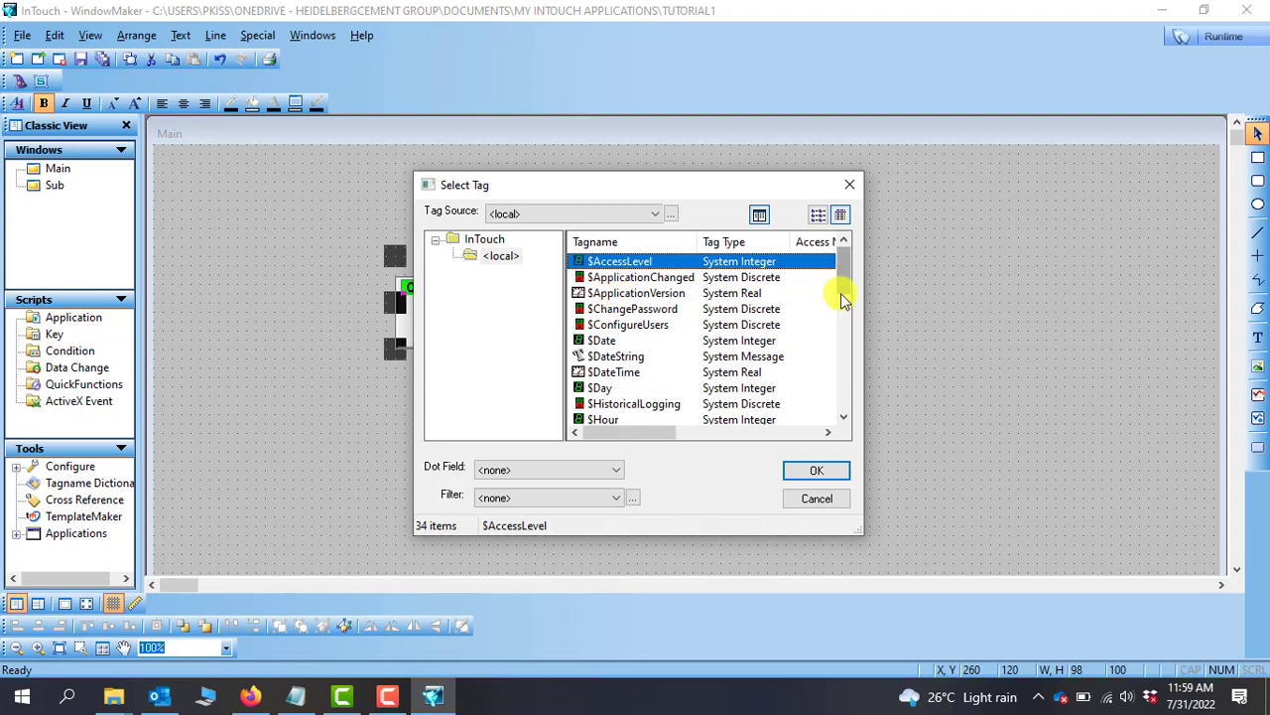
{"action": "left_click_drag", "start_coordinate": [842, 282], "coordinate": [840, 401]}
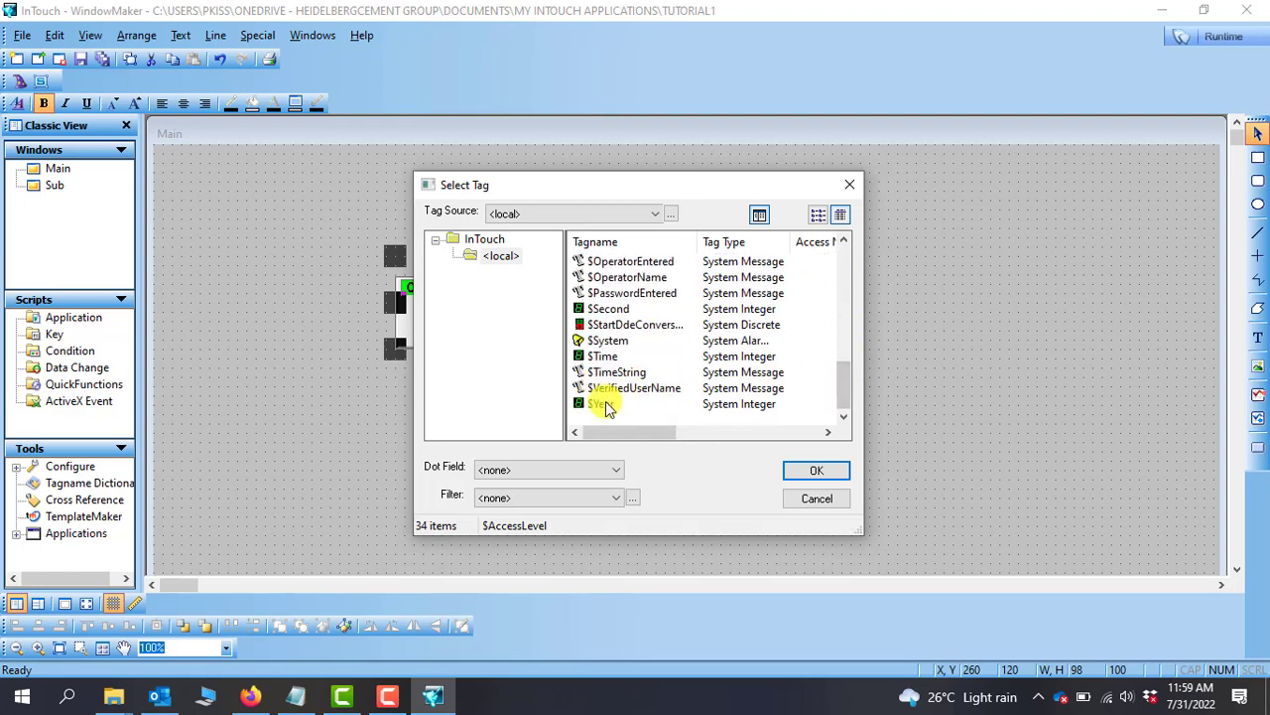
{"action": "left_click_drag", "start_coordinate": [840, 397], "coordinate": [836, 284]}
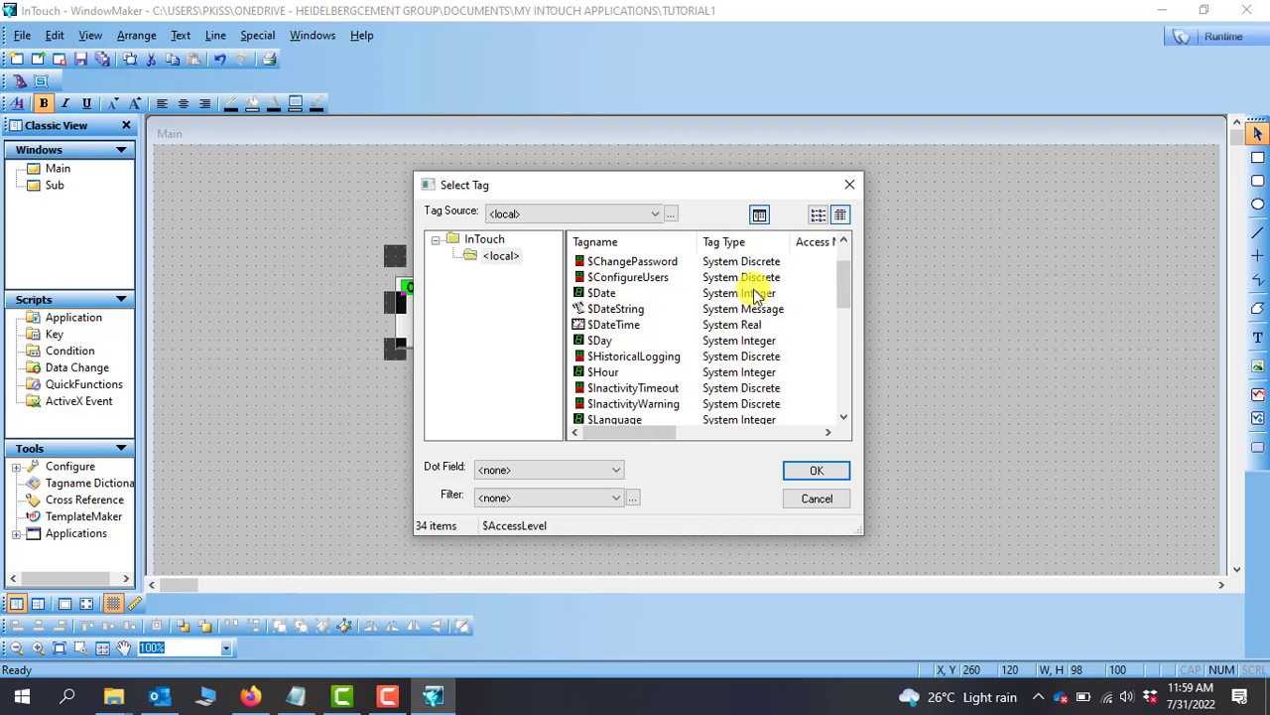
{"action": "left_click", "coordinate": [851, 187]}
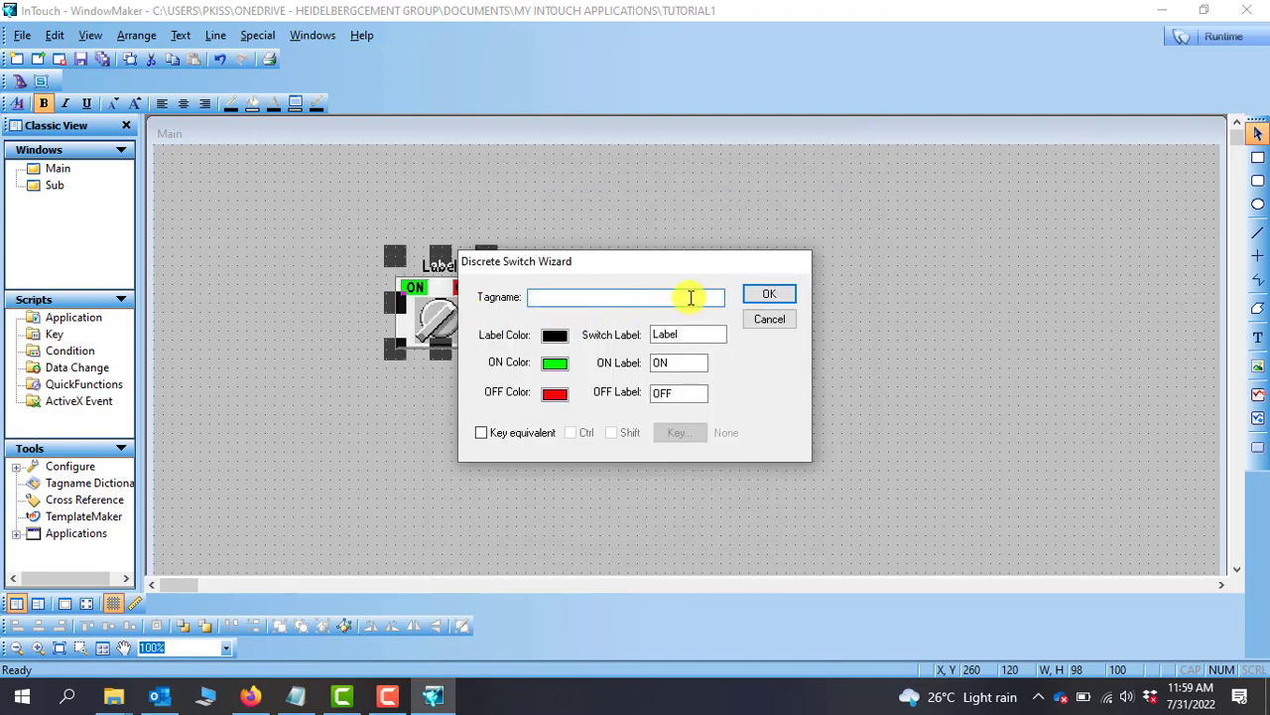
- Enter switch_1 as the switch's tagname and agree to define it as a new tag
{"action": "left_click", "coordinate": [553, 302]}
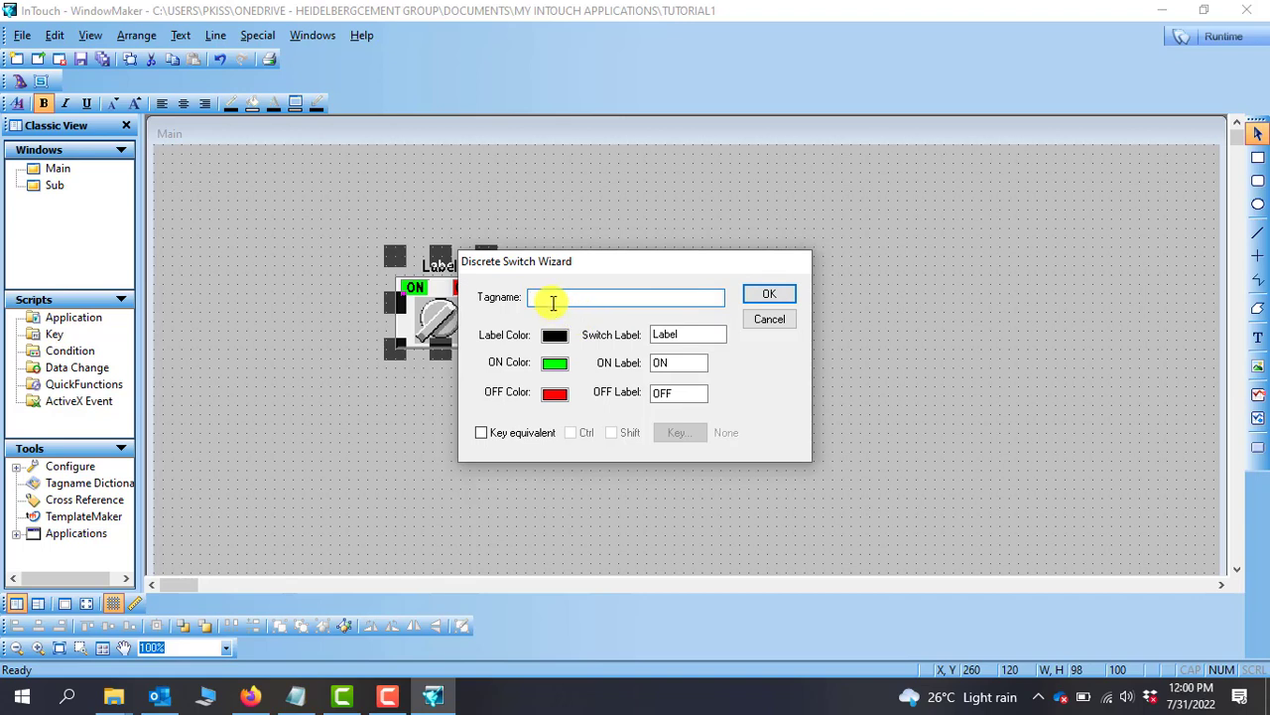
{"action": "type", "text": "switch_1"}
{"action": "left_click", "coordinate": [772, 296]}
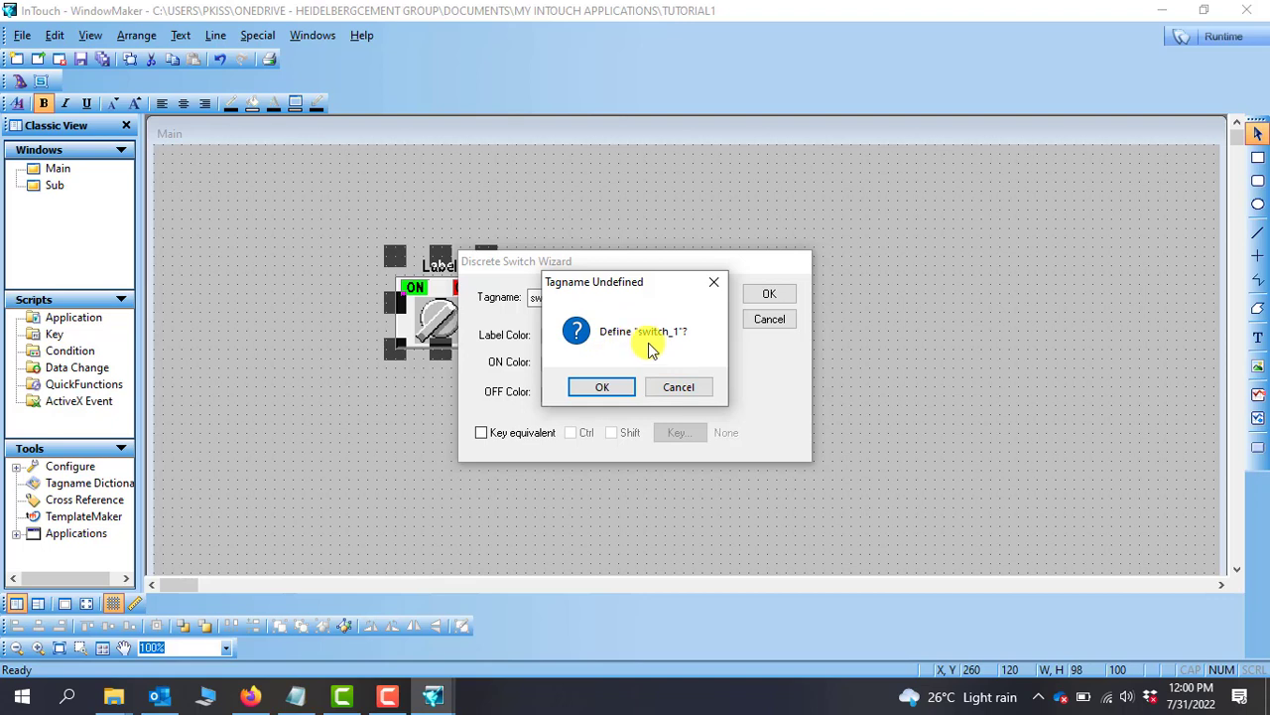
{"action": "left_click", "coordinate": [603, 388]}
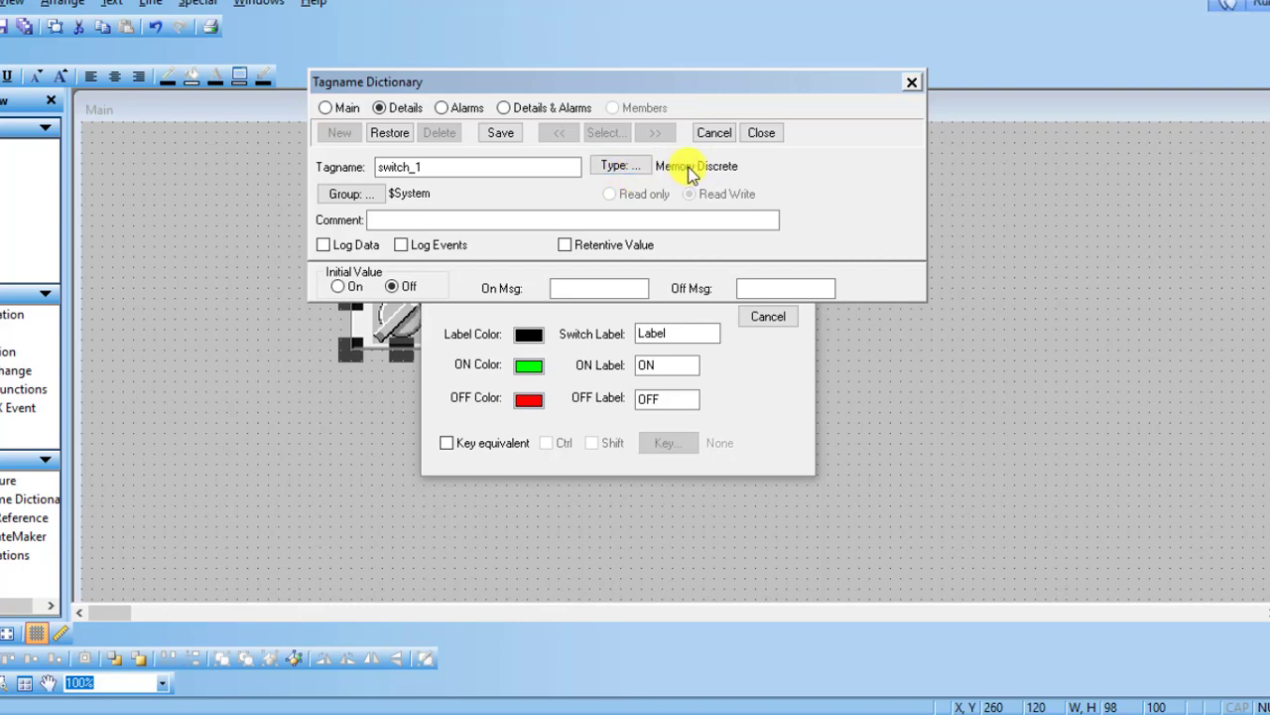
- Set the switch_1 tag type to Memory Discrete
{"action": "left_click", "coordinate": [616, 166]}
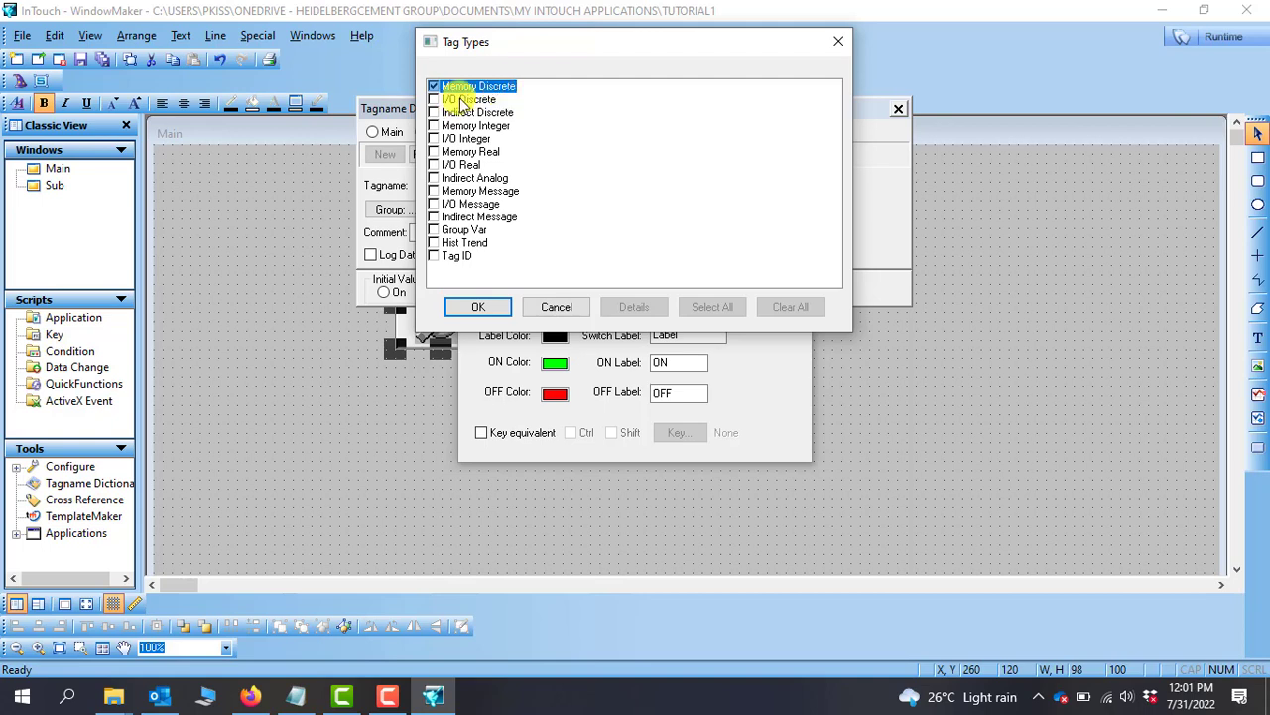
{"action": "left_click", "coordinate": [476, 101]}
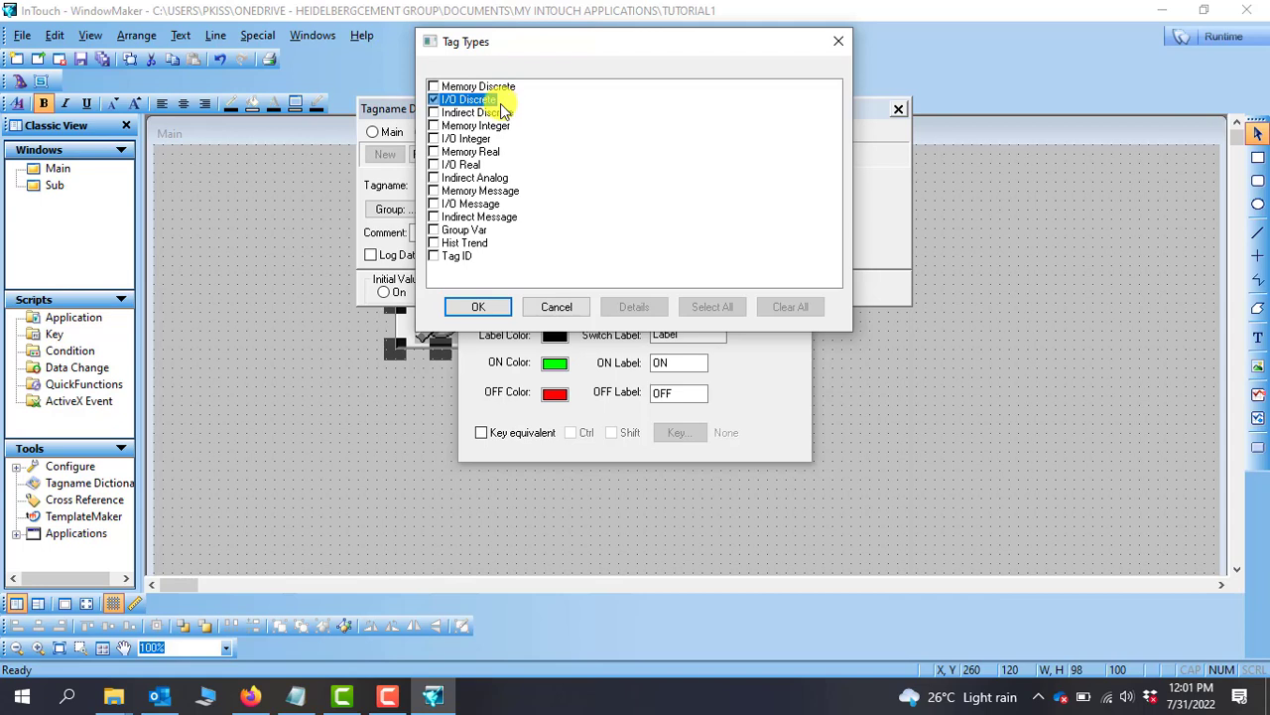
{"action": "left_click", "coordinate": [434, 99]}
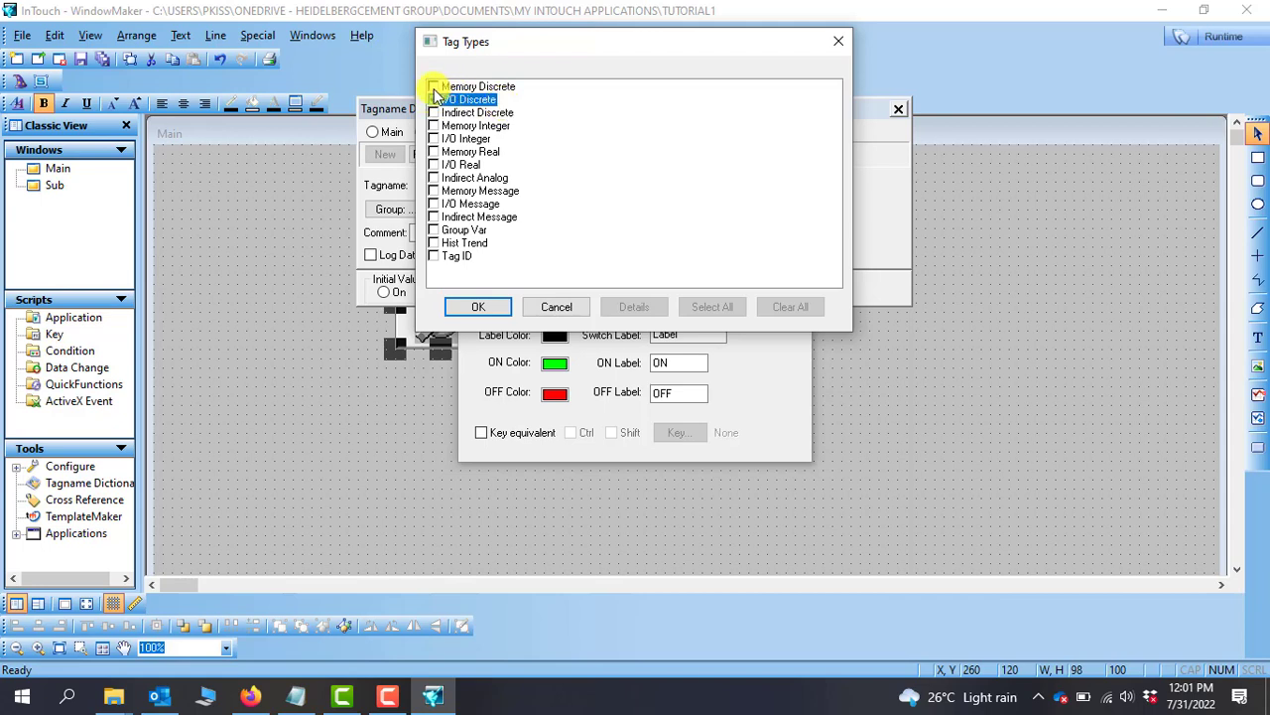
{"action": "left_click", "coordinate": [435, 88]}
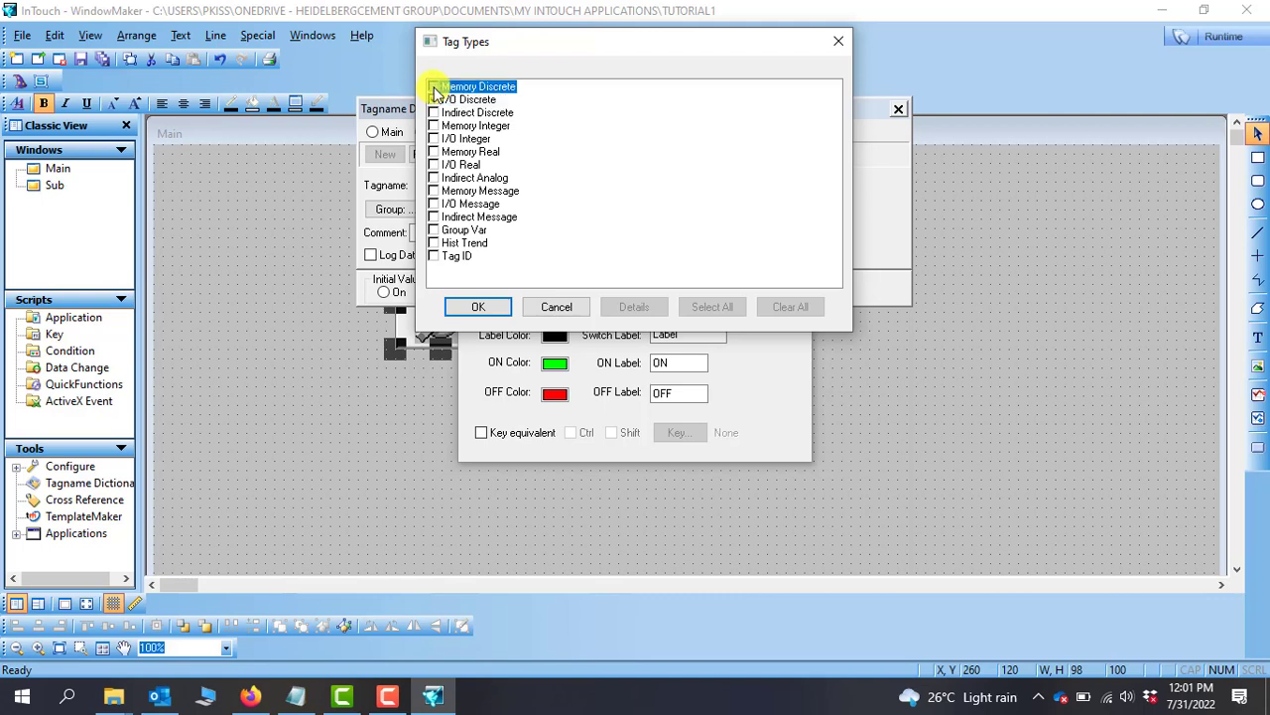
{"action": "left_click", "coordinate": [479, 307]}
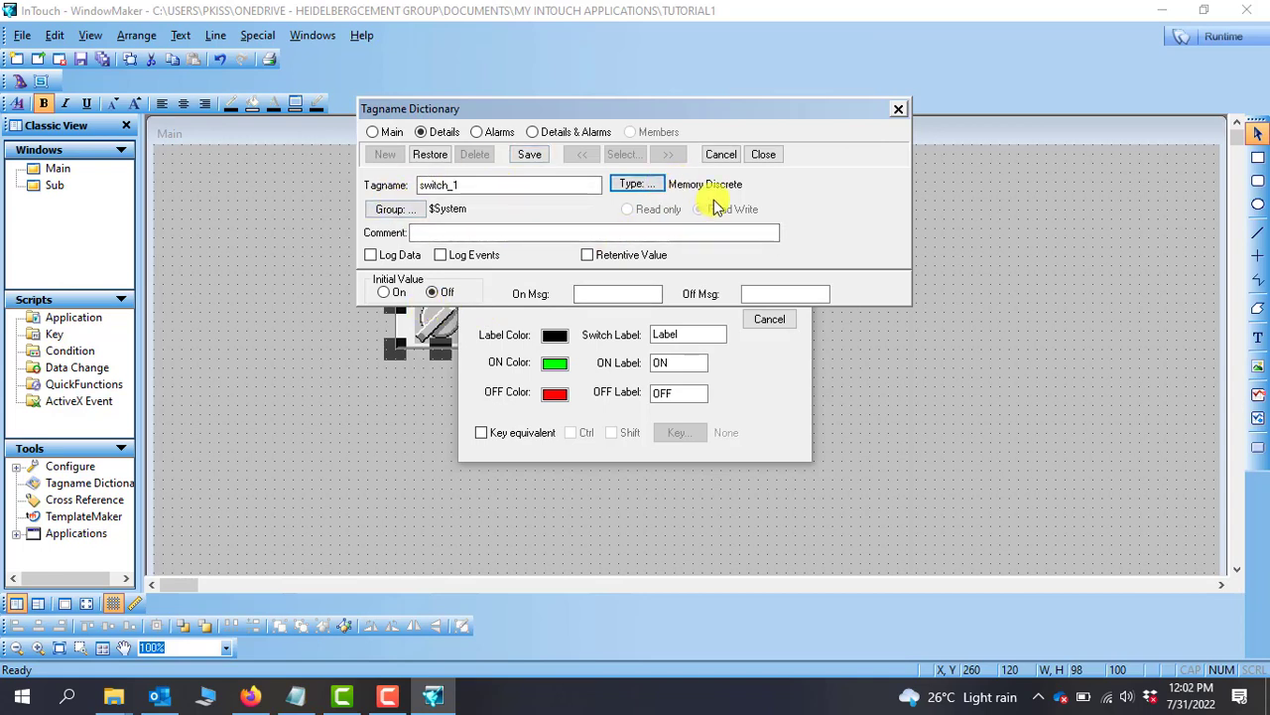
- Save switch_1, close the Tagname Dictionary, and confirm it as the switch's tagname
{"action": "left_click", "coordinate": [527, 161]}
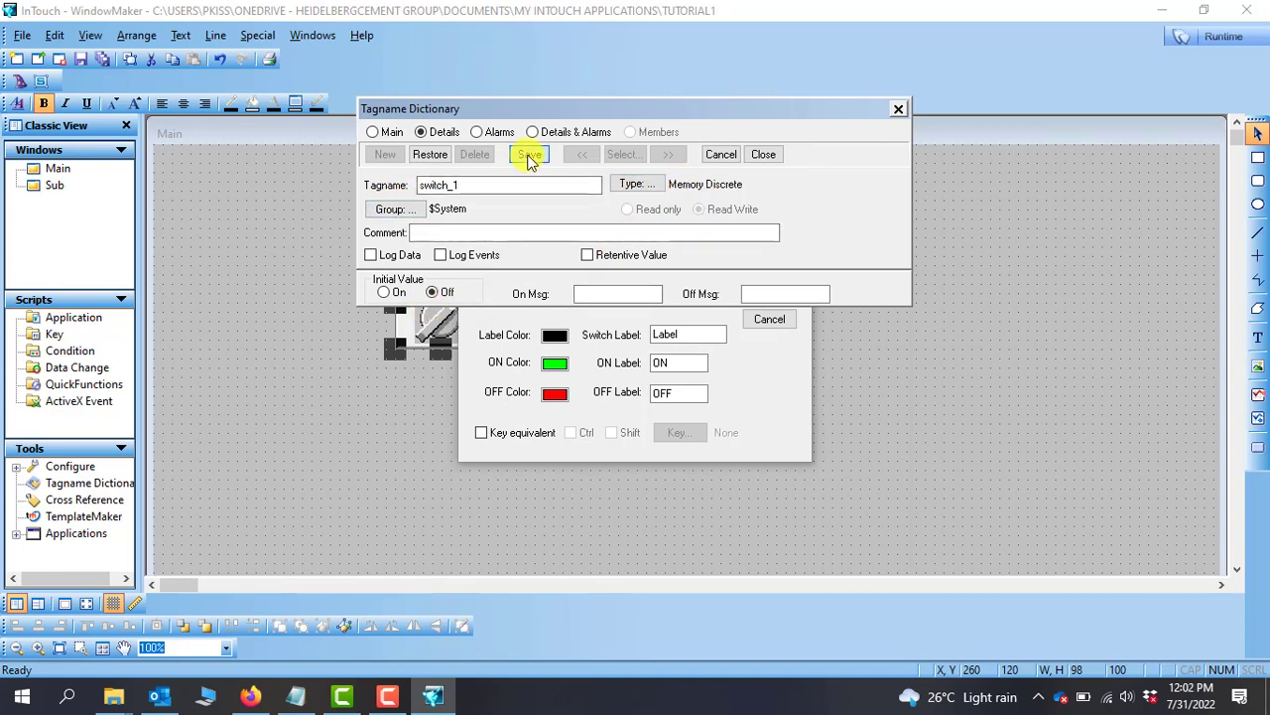
{"action": "left_click", "coordinate": [898, 110]}
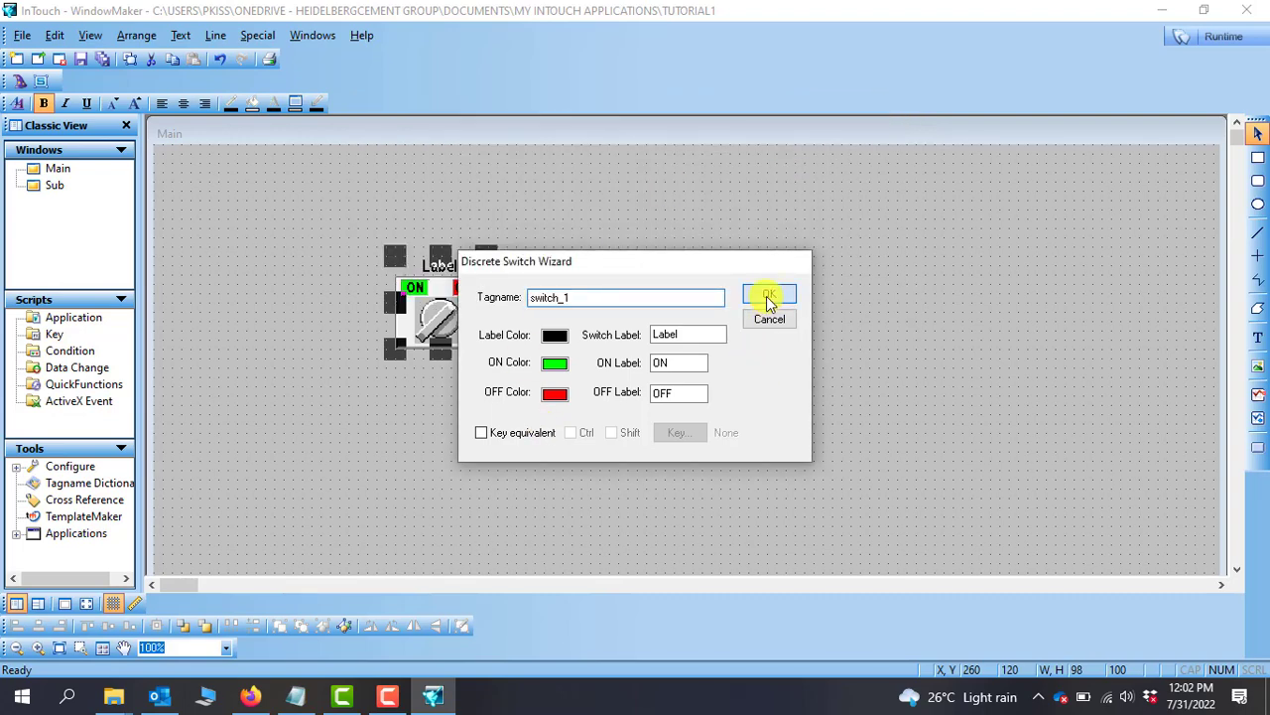
{"action": "left_click", "coordinate": [769, 298]}
{"action": "left_click", "coordinate": [748, 276]}
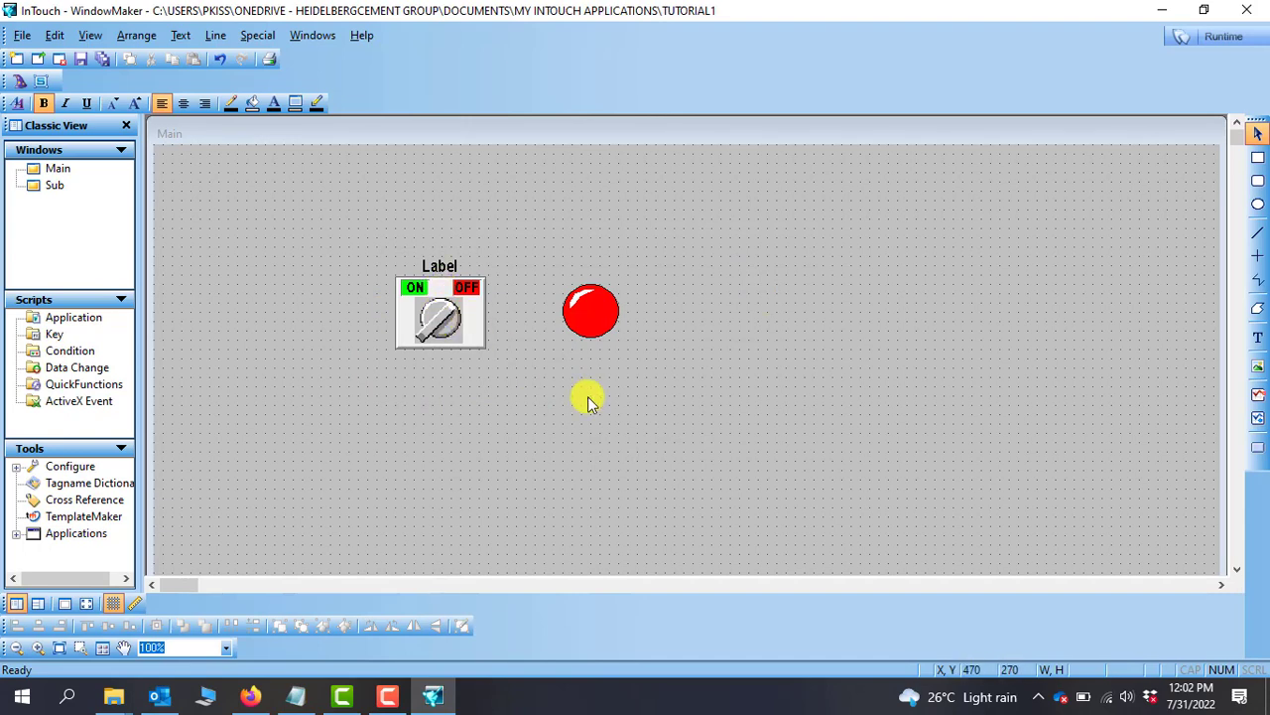
- Open the Tagname Dictionary and start a new tag definition
{"action": "left_click", "coordinate": [586, 323]}
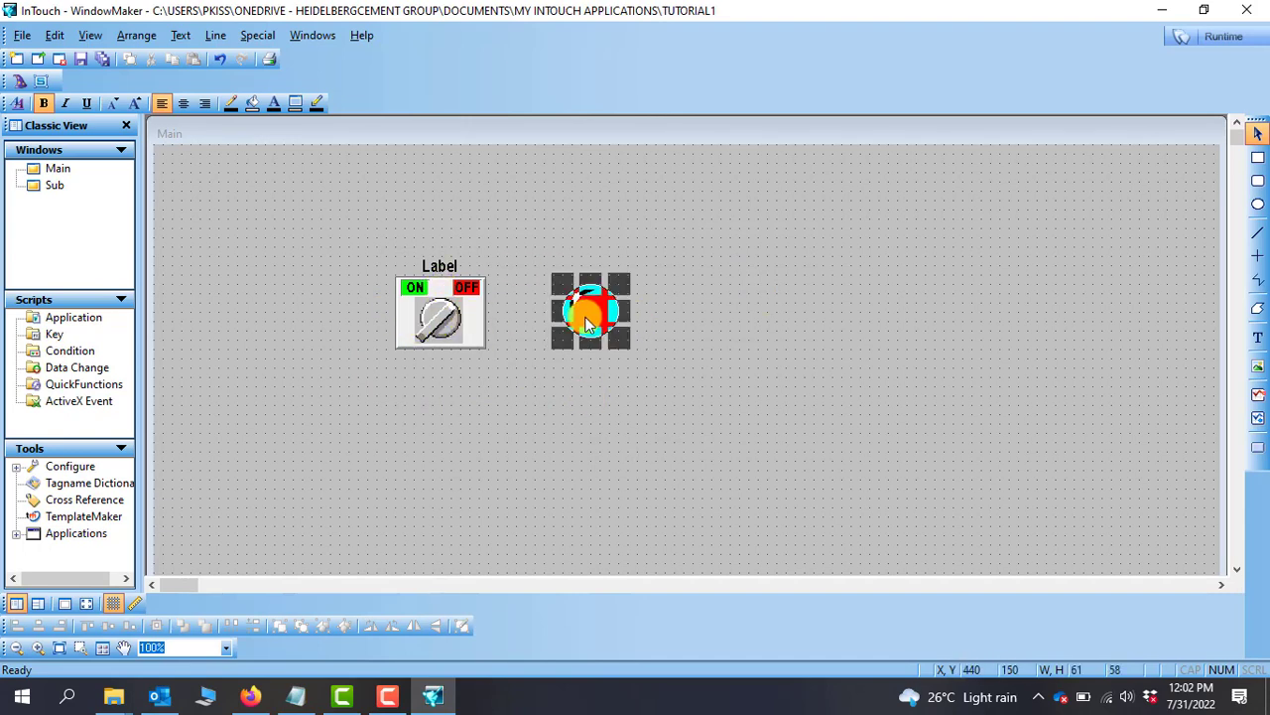
{"action": "left_click", "coordinate": [449, 439]}
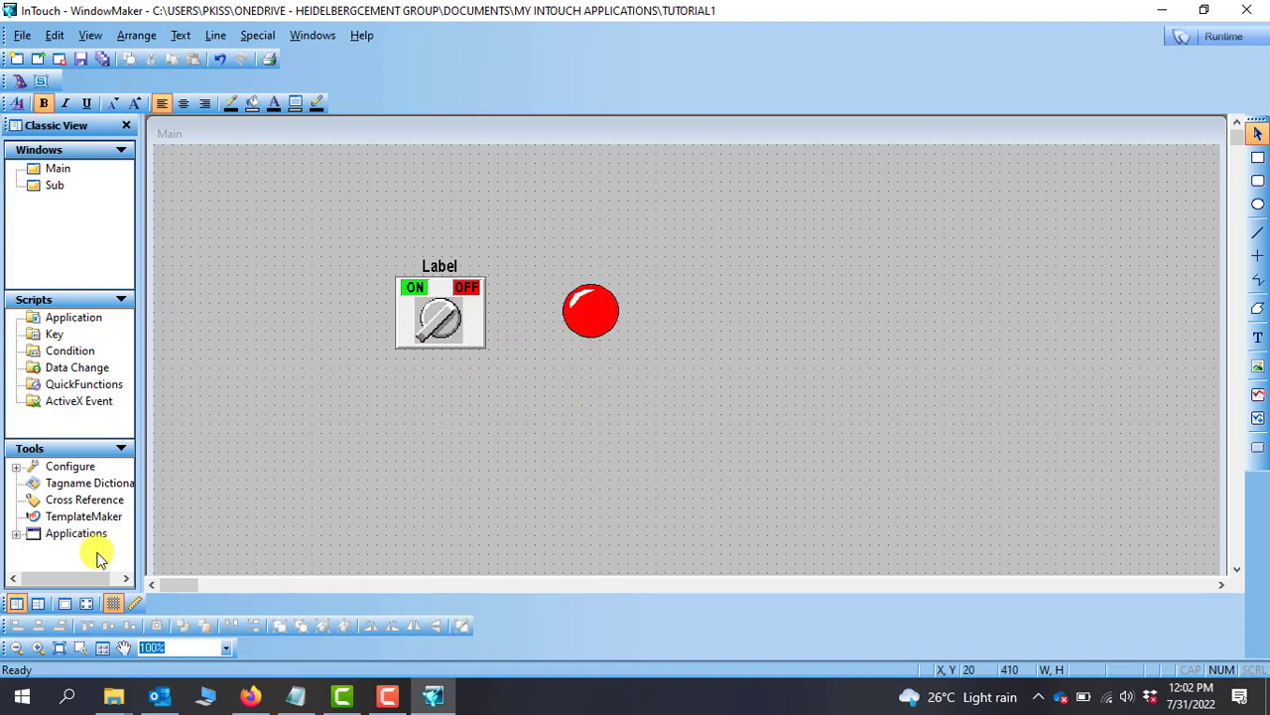
{"action": "double_click", "coordinate": [102, 489]}
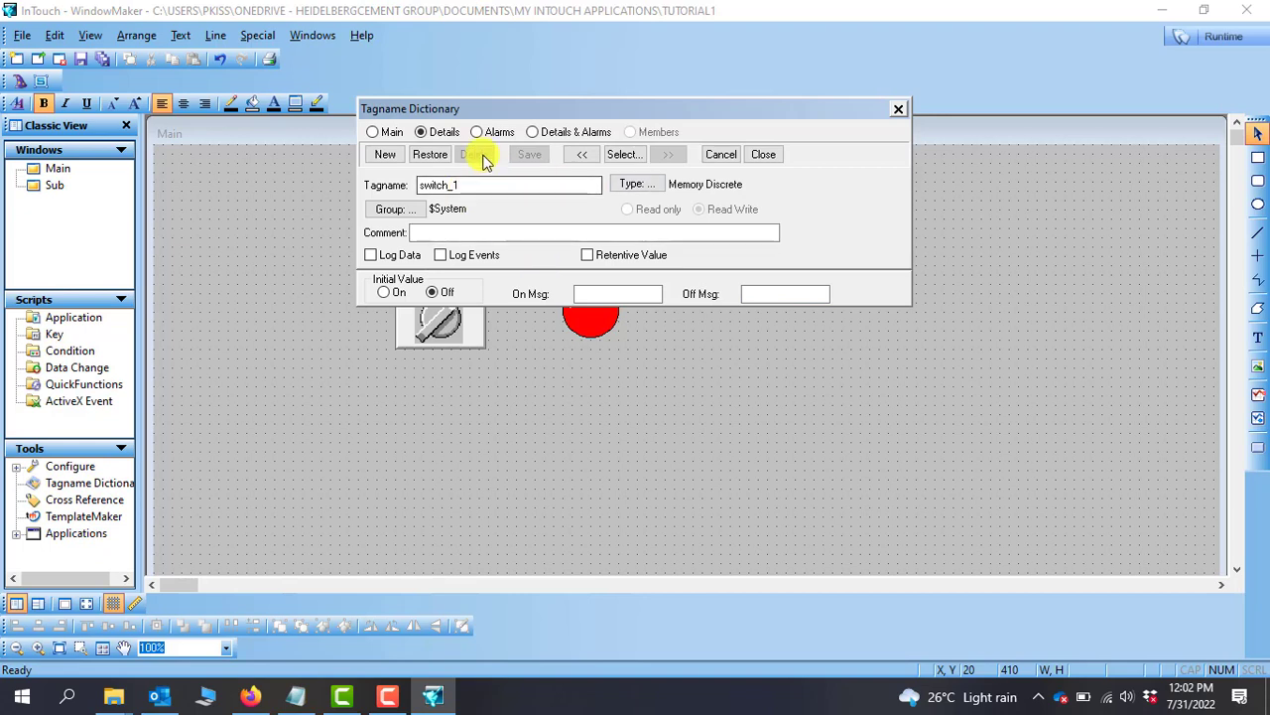
{"action": "left_click", "coordinate": [385, 155]}
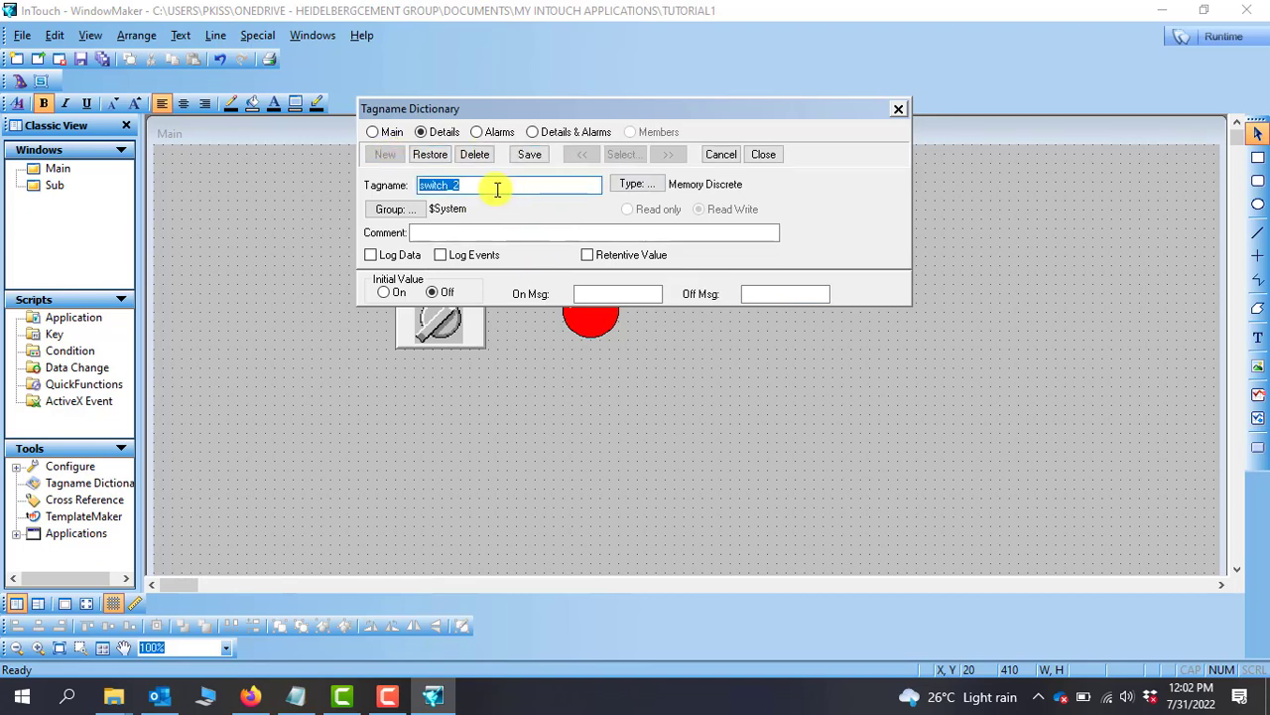
{"action": "left_click_drag", "start_coordinate": [562, 108], "coordinate": [817, 124]}
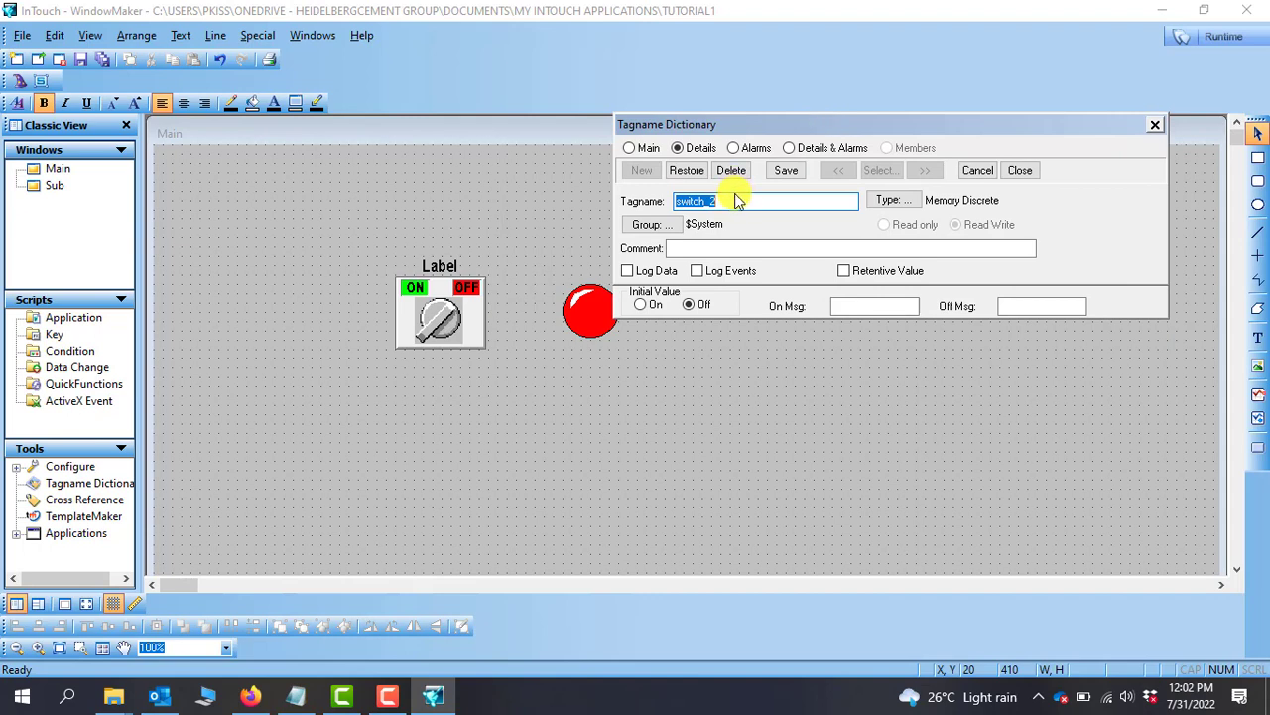
- Name the new tag Lamp1, make it Memory Discrete, save it and close the dictionary
{"action": "left_click", "coordinate": [735, 204]}
{"action": "left_click", "coordinate": [891, 202]}
{"action": "left_click", "coordinate": [690, 103]}
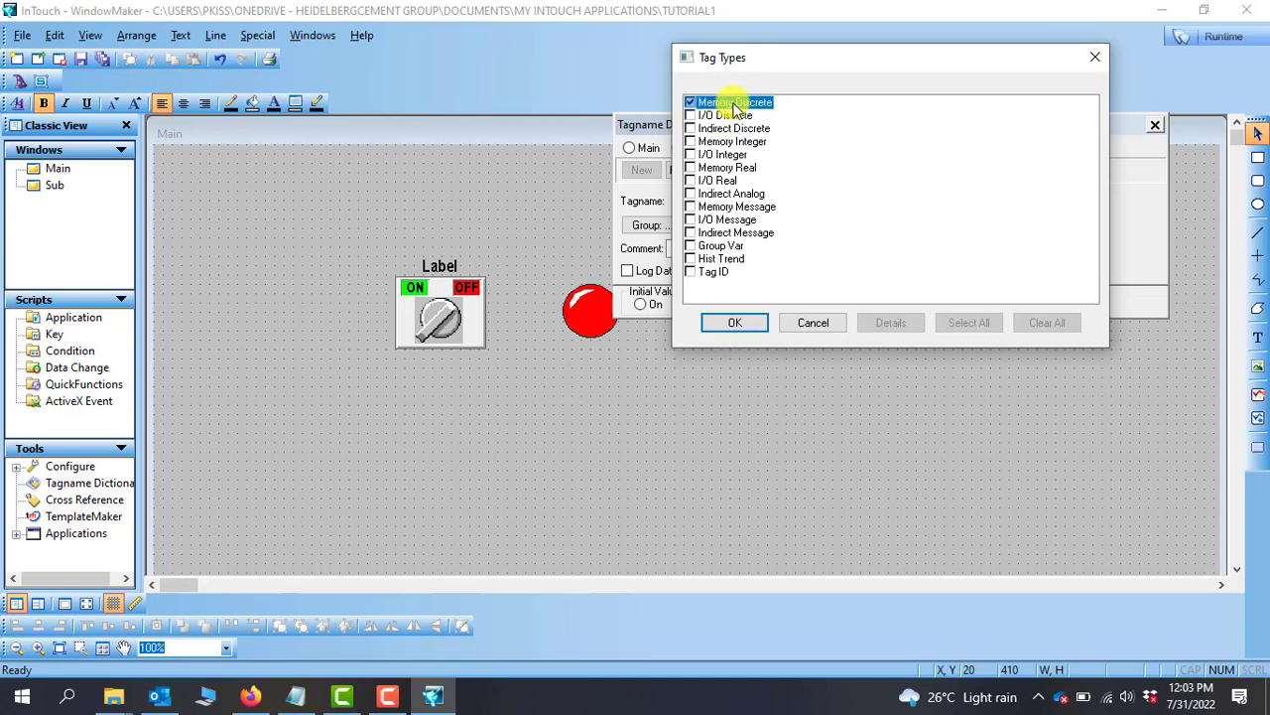
{"action": "left_click", "coordinate": [1095, 59]}
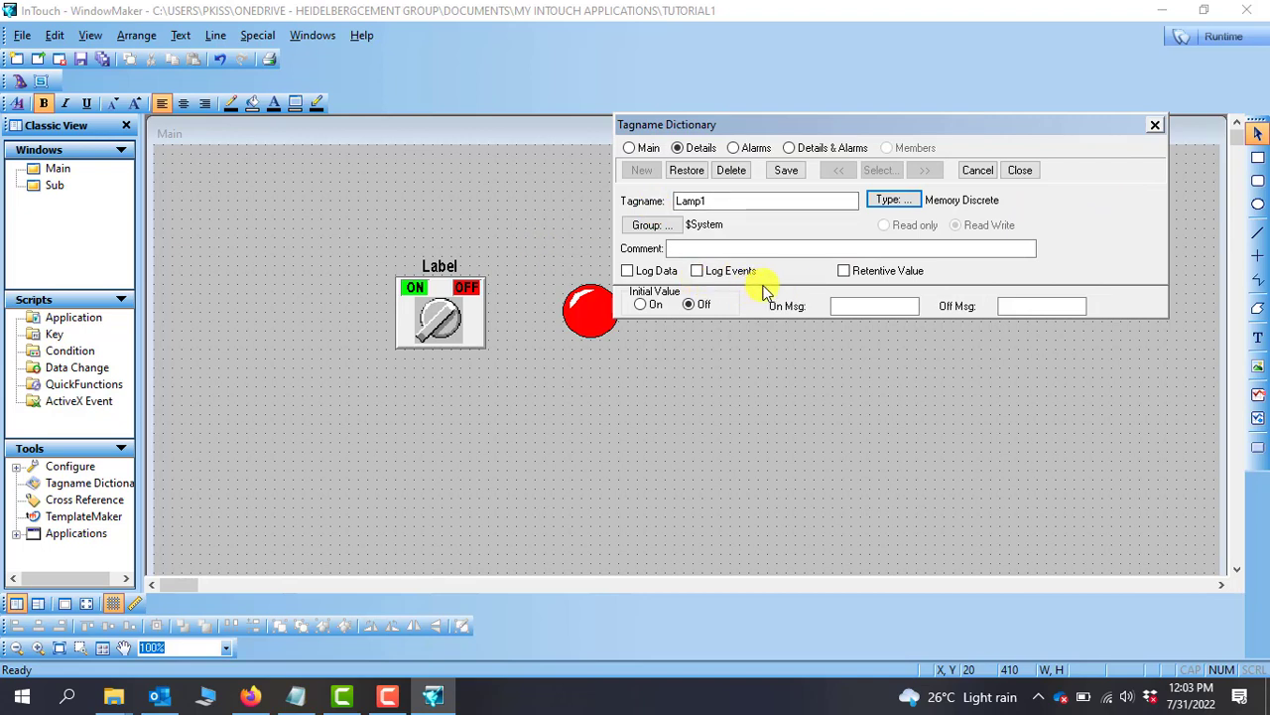
{"action": "left_click", "coordinate": [785, 170]}
{"action": "left_click", "coordinate": [1156, 128]}
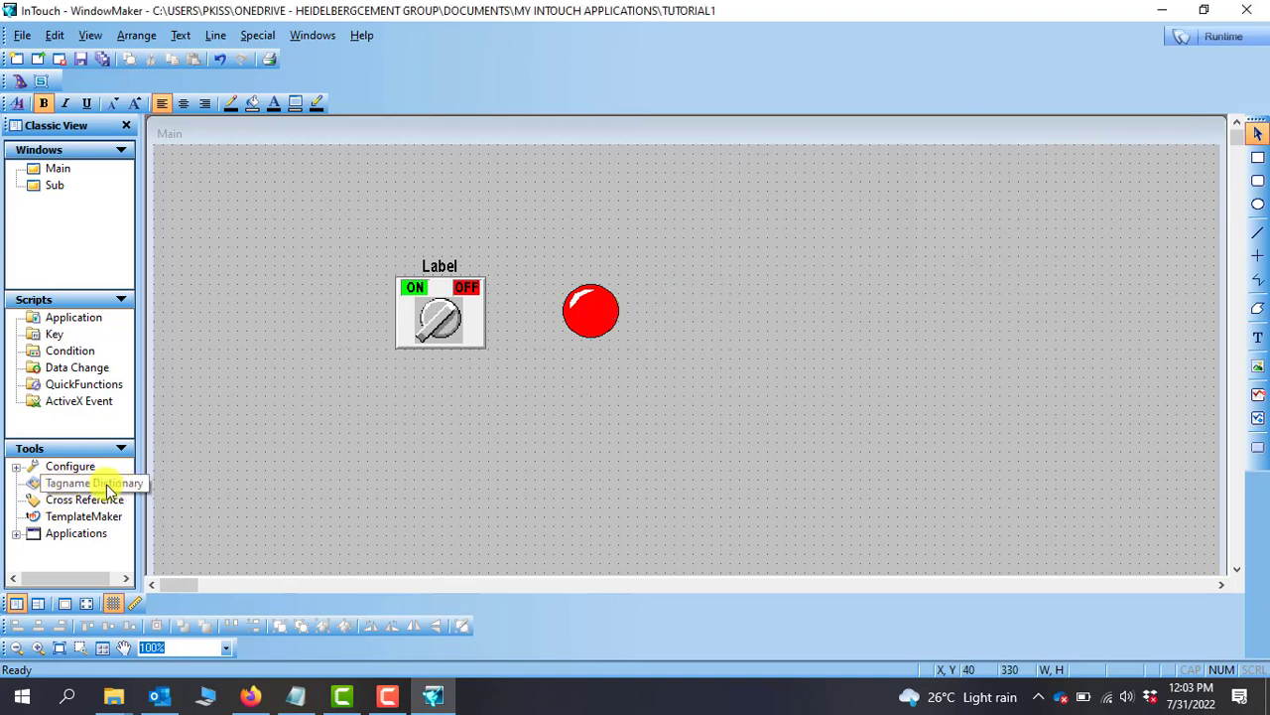
- Replace the red light's expression with the Lamp1 tag chosen from Select Tag
{"action": "left_click", "coordinate": [589, 317]}
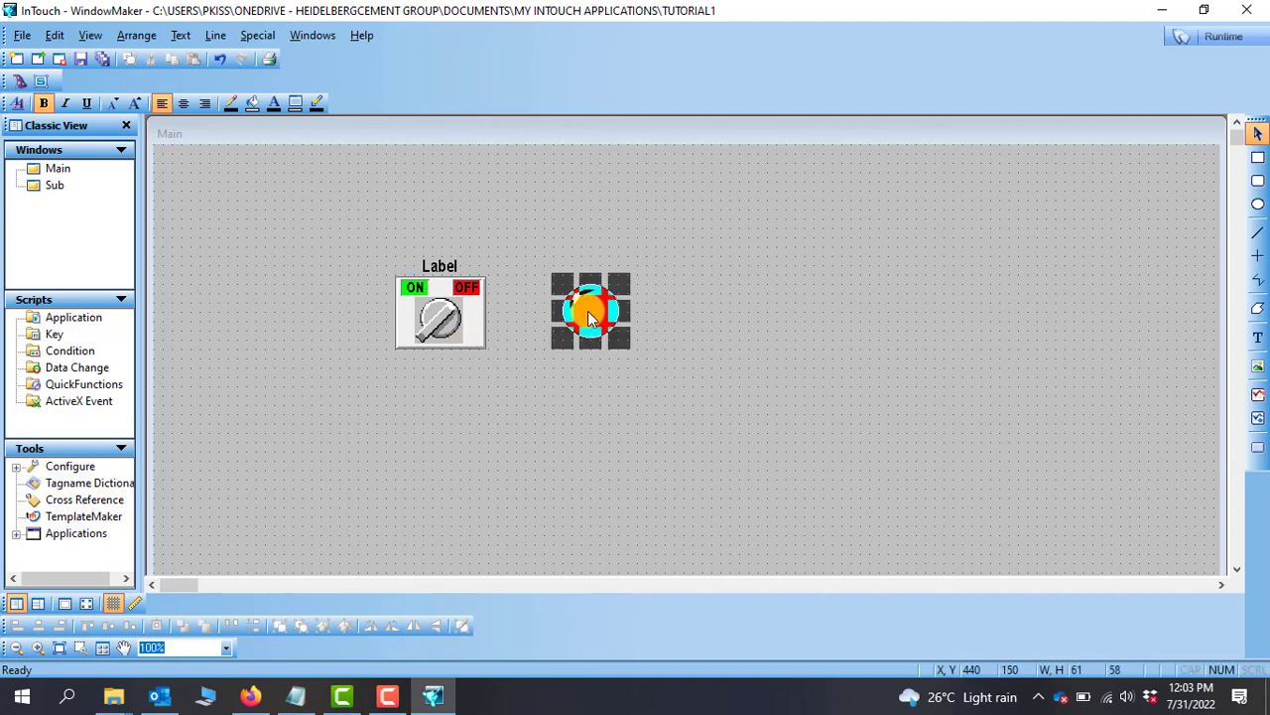
{"action": "double_click", "coordinate": [588, 318]}
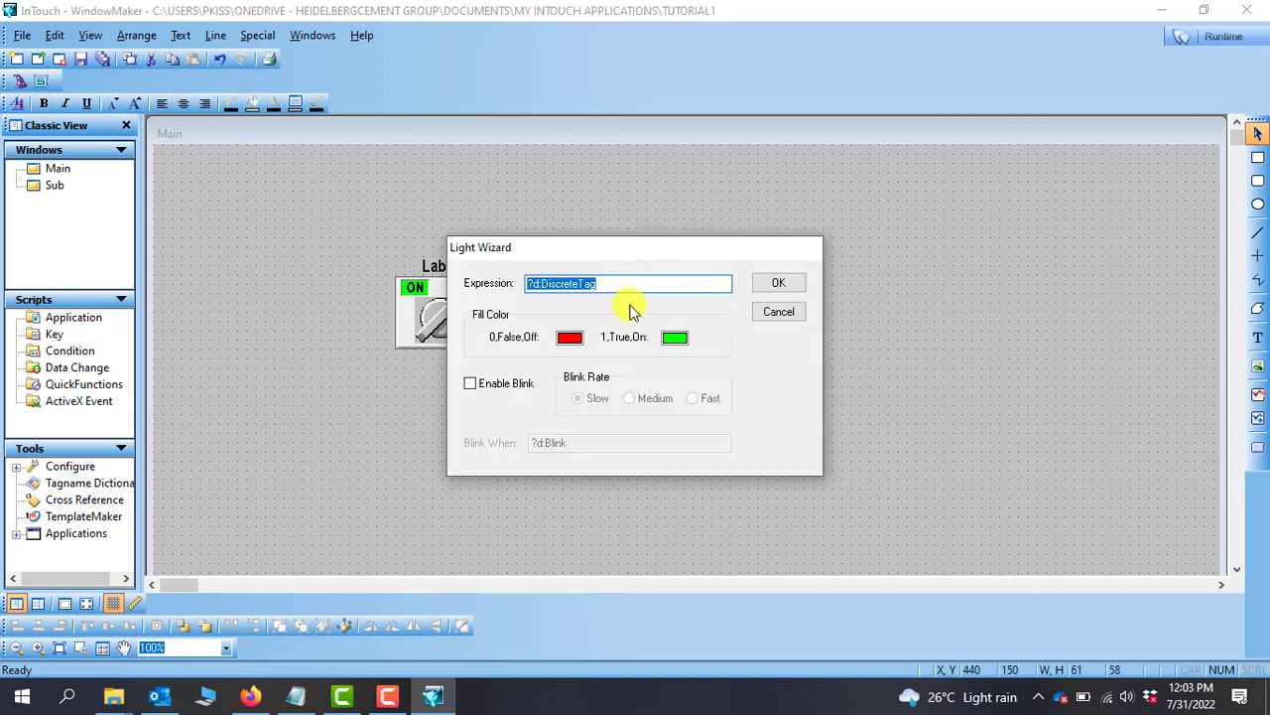
{"action": "key", "text": "BackSpace"}
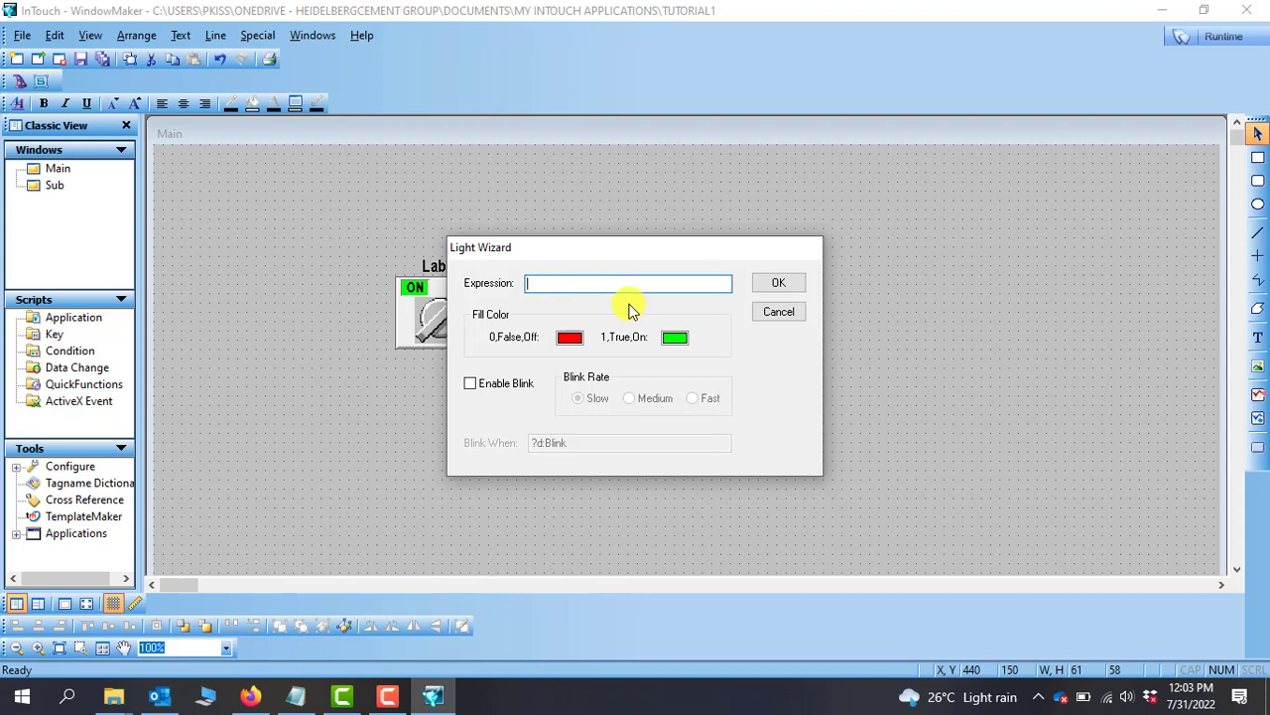
{"action": "double_click", "coordinate": [612, 286]}
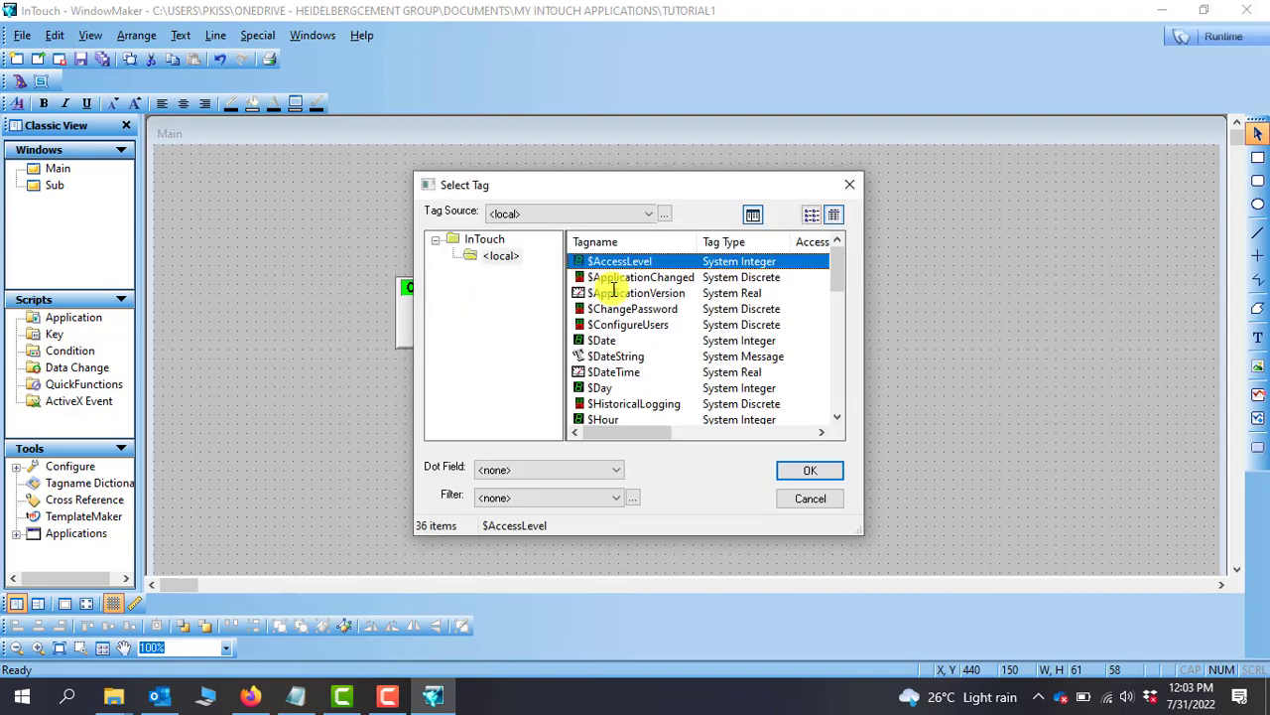
{"action": "left_click_drag", "start_coordinate": [834, 276], "coordinate": [843, 403]}
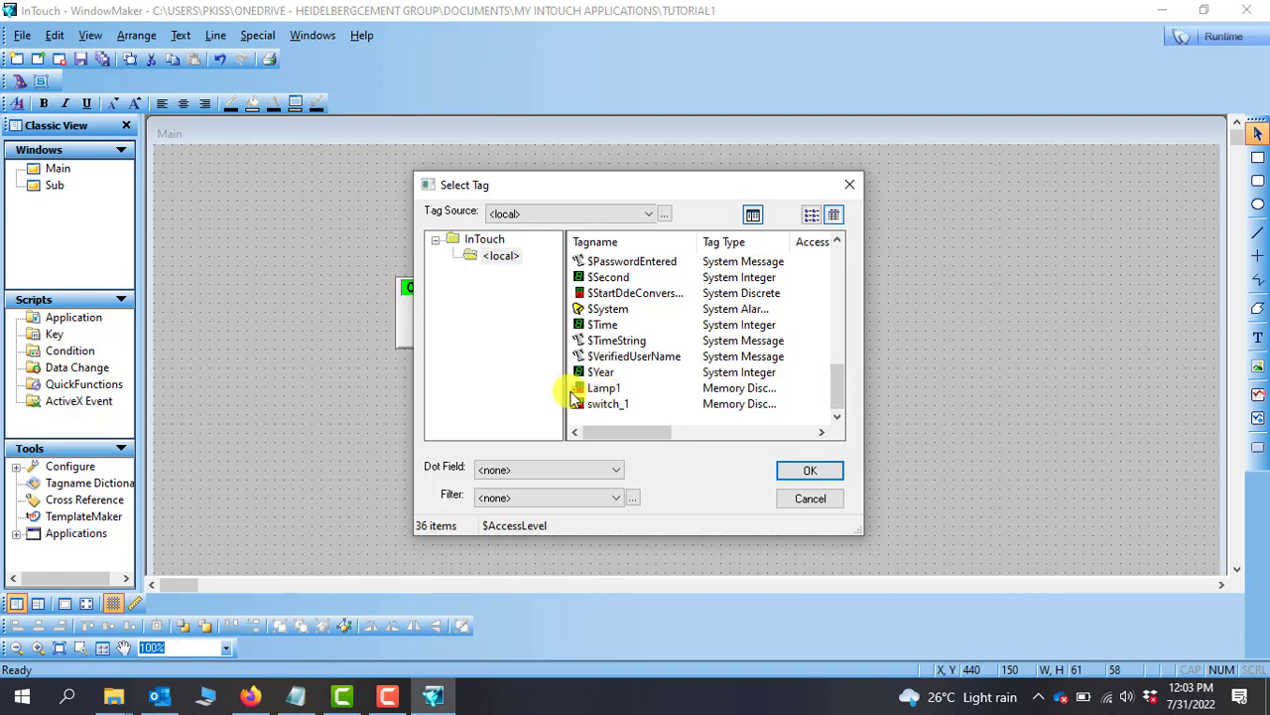
{"action": "left_click", "coordinate": [603, 388]}
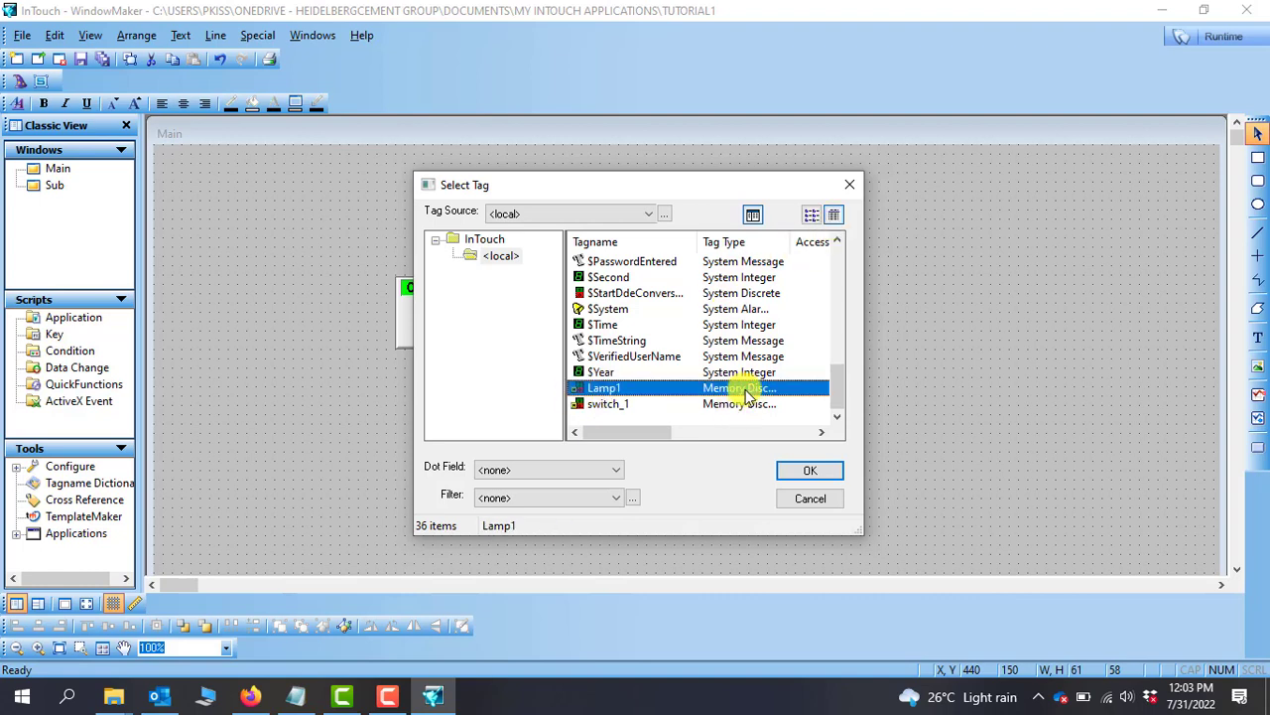
{"action": "left_click", "coordinate": [812, 472]}
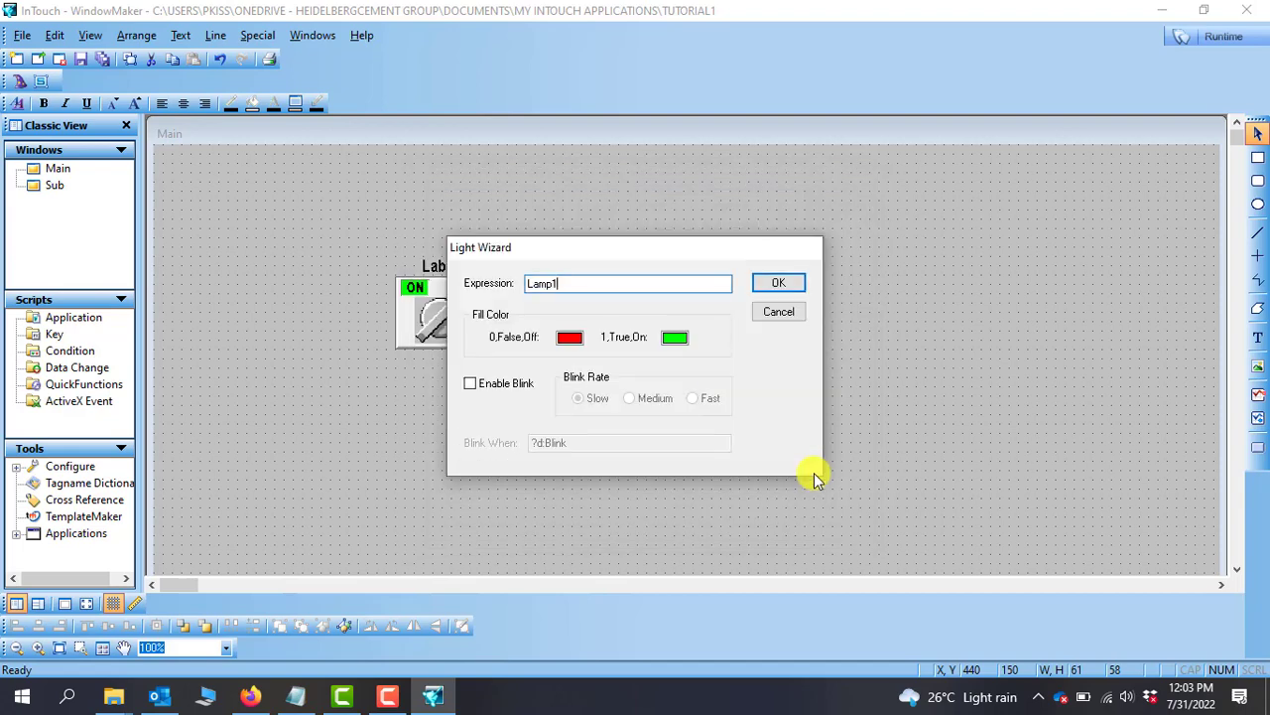
{"action": "left_click", "coordinate": [775, 283]}
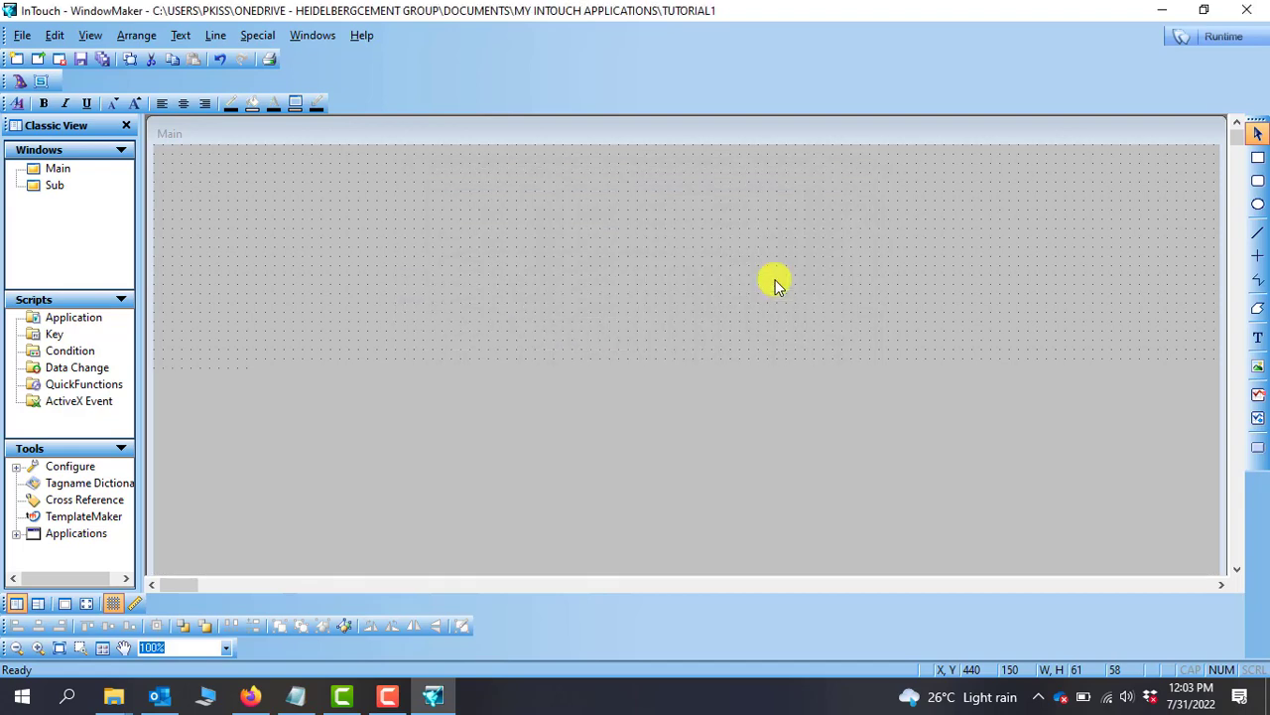
{"action": "left_click", "coordinate": [710, 297]}
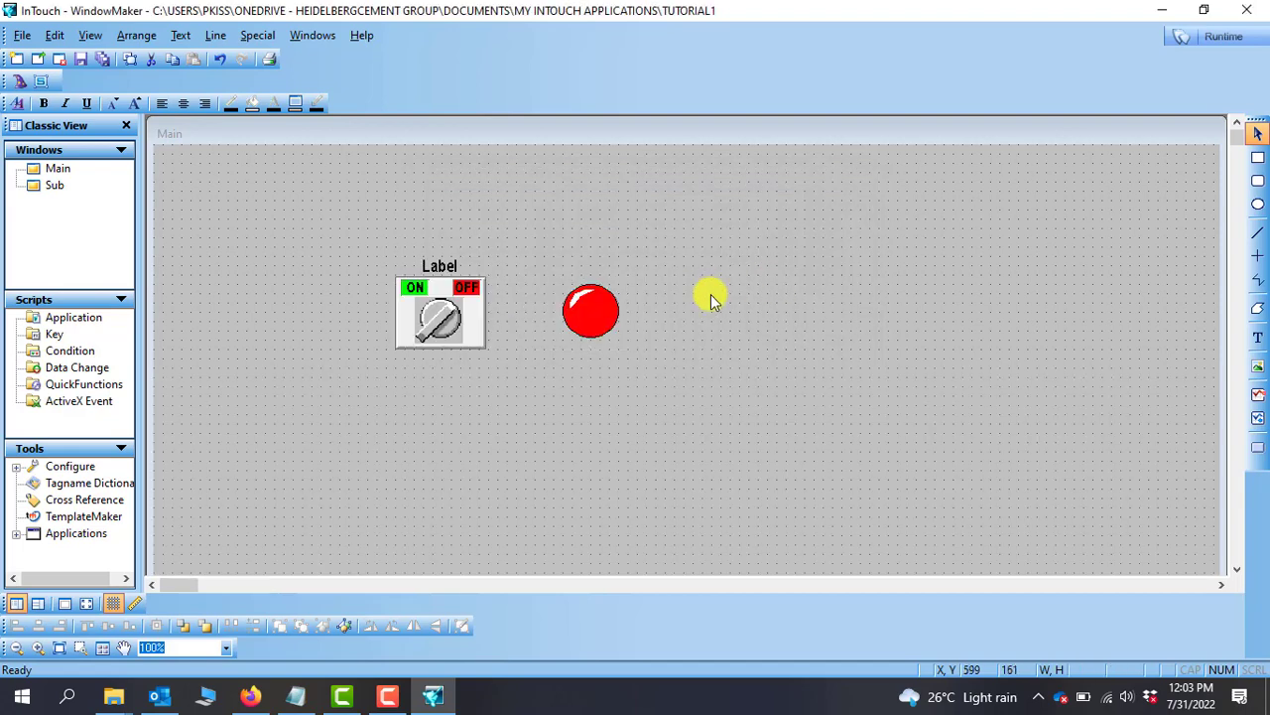
- Recheck the switch and light wizards, cancelling both without changes
{"action": "double_click", "coordinate": [456, 318]}
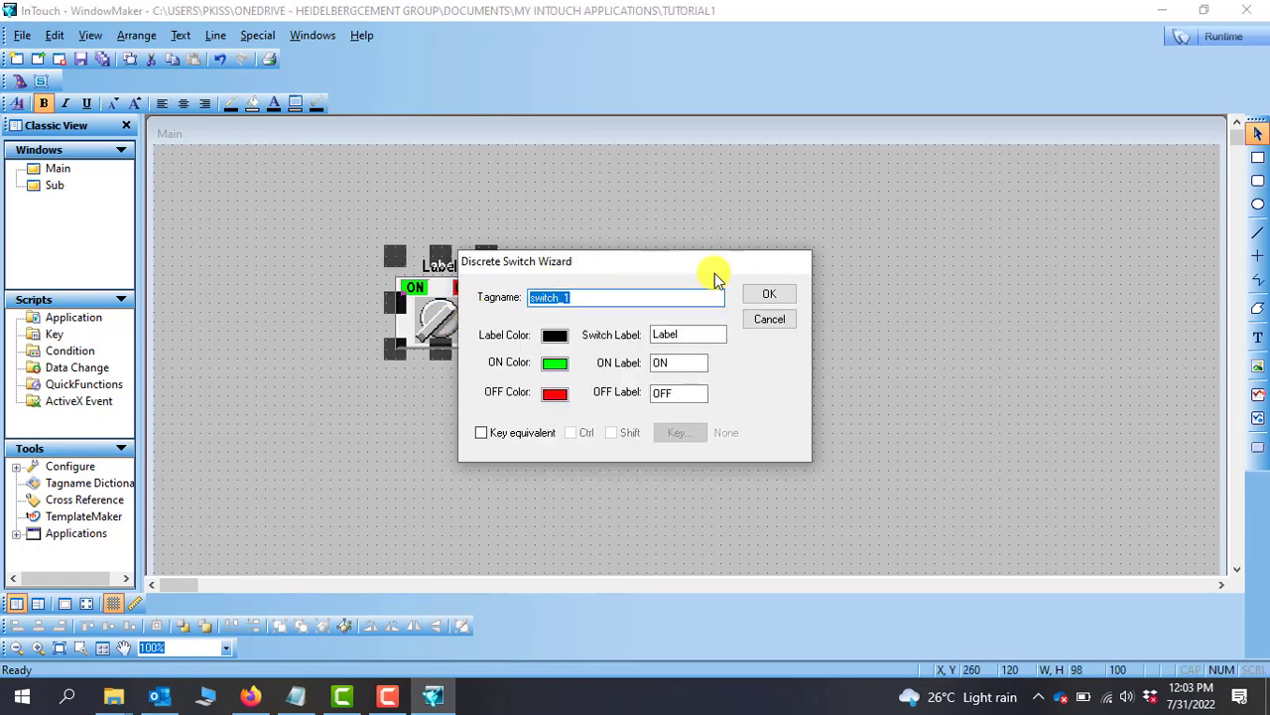
{"action": "left_click", "coordinate": [781, 315]}
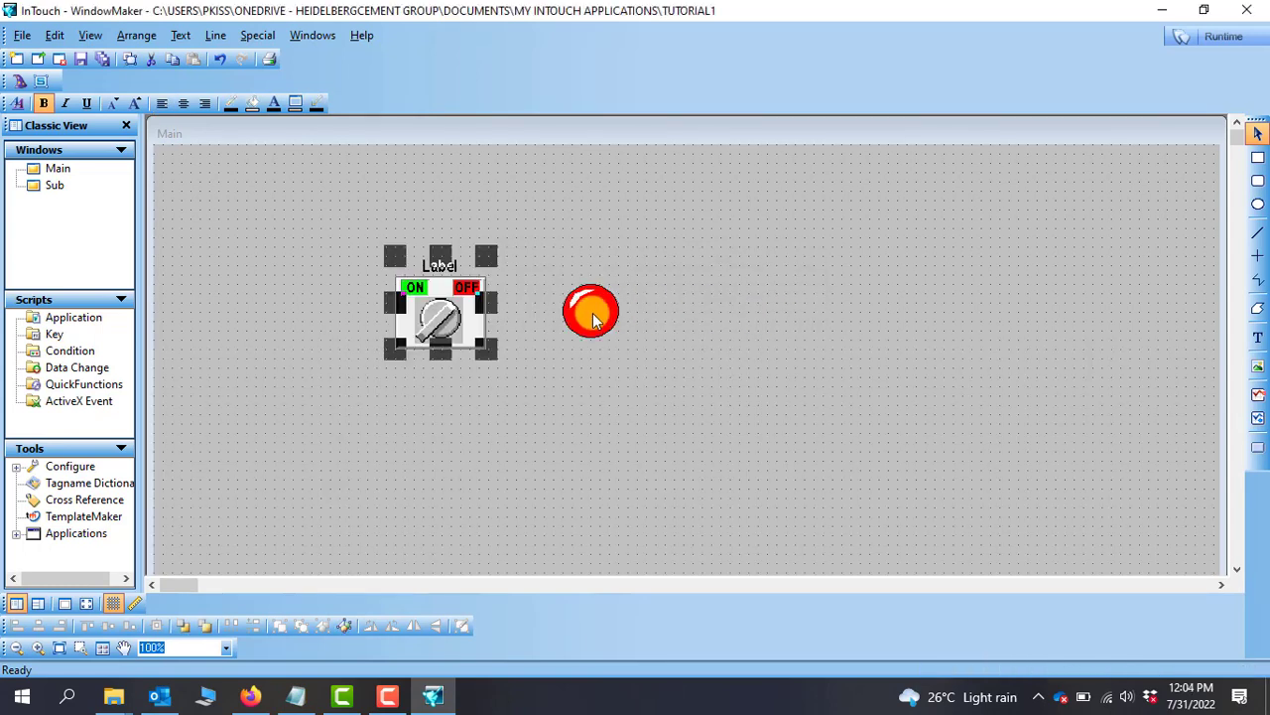
{"action": "double_click", "coordinate": [581, 315]}
{"action": "left_click", "coordinate": [779, 312]}
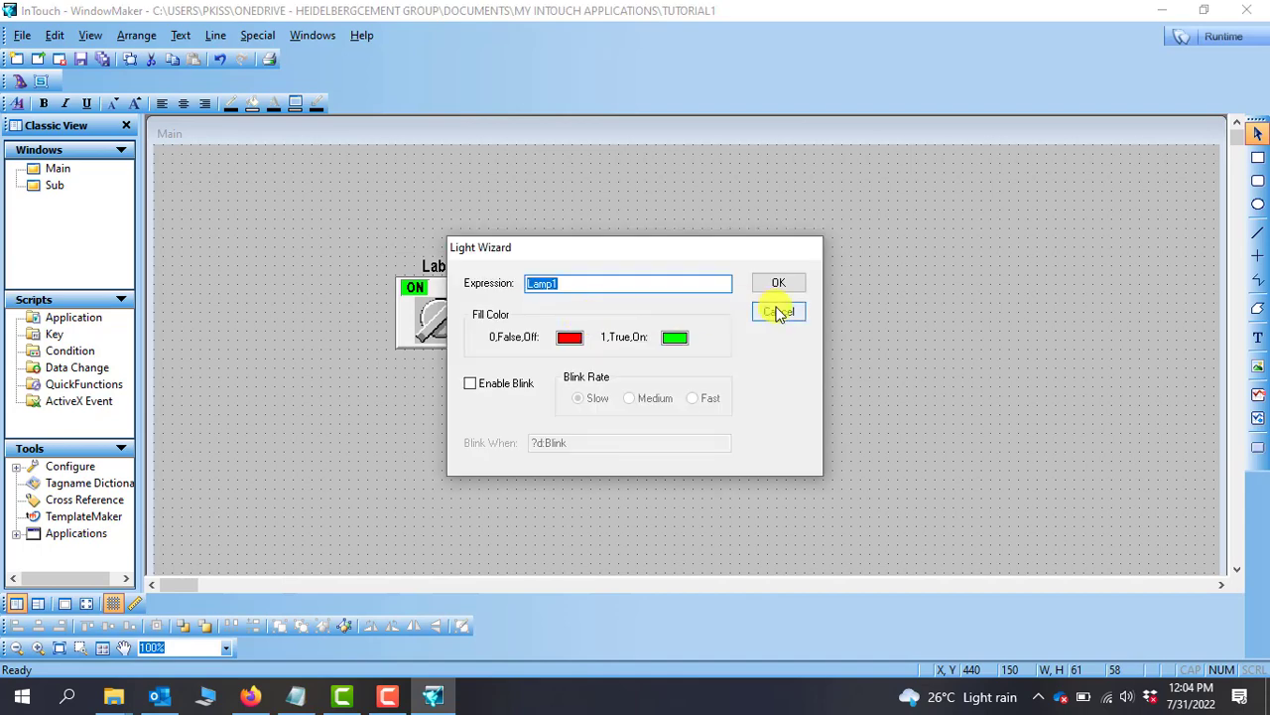
{"action": "left_click", "coordinate": [907, 269]}
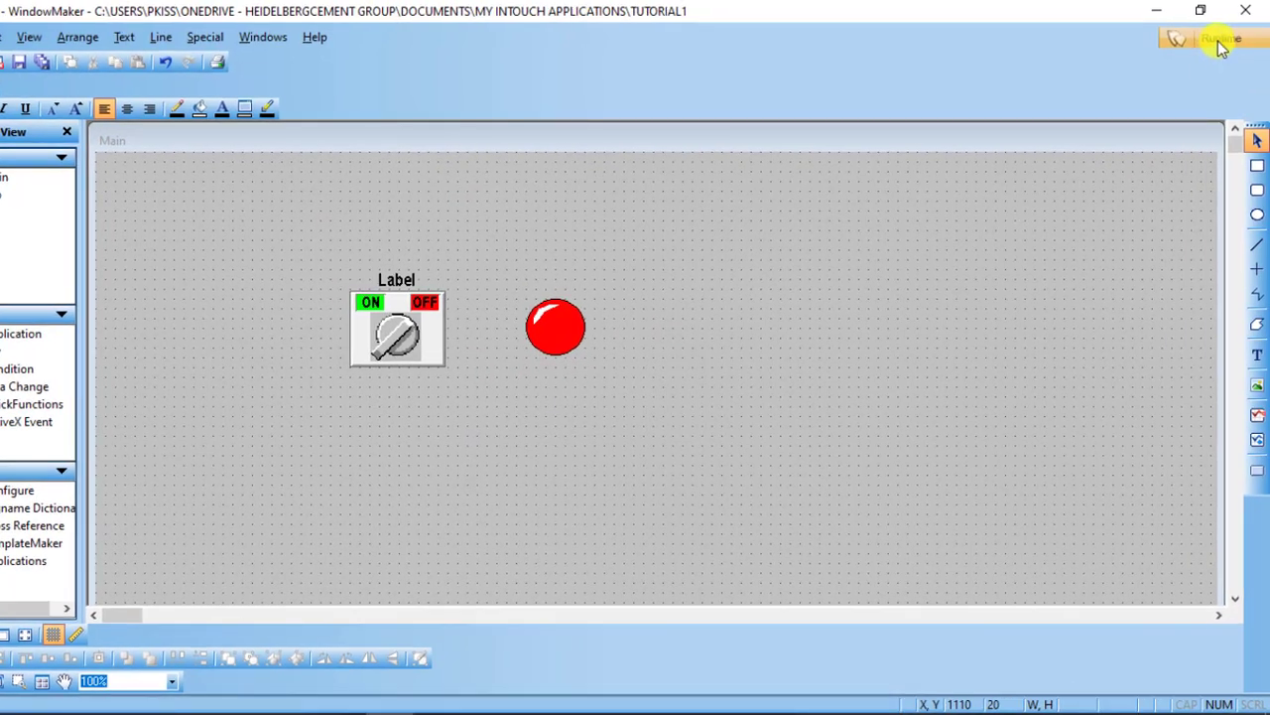
- Switch to WindowViewer runtime, continuing in demo mode past the licence notices
{"action": "left_click", "coordinate": [1220, 44]}
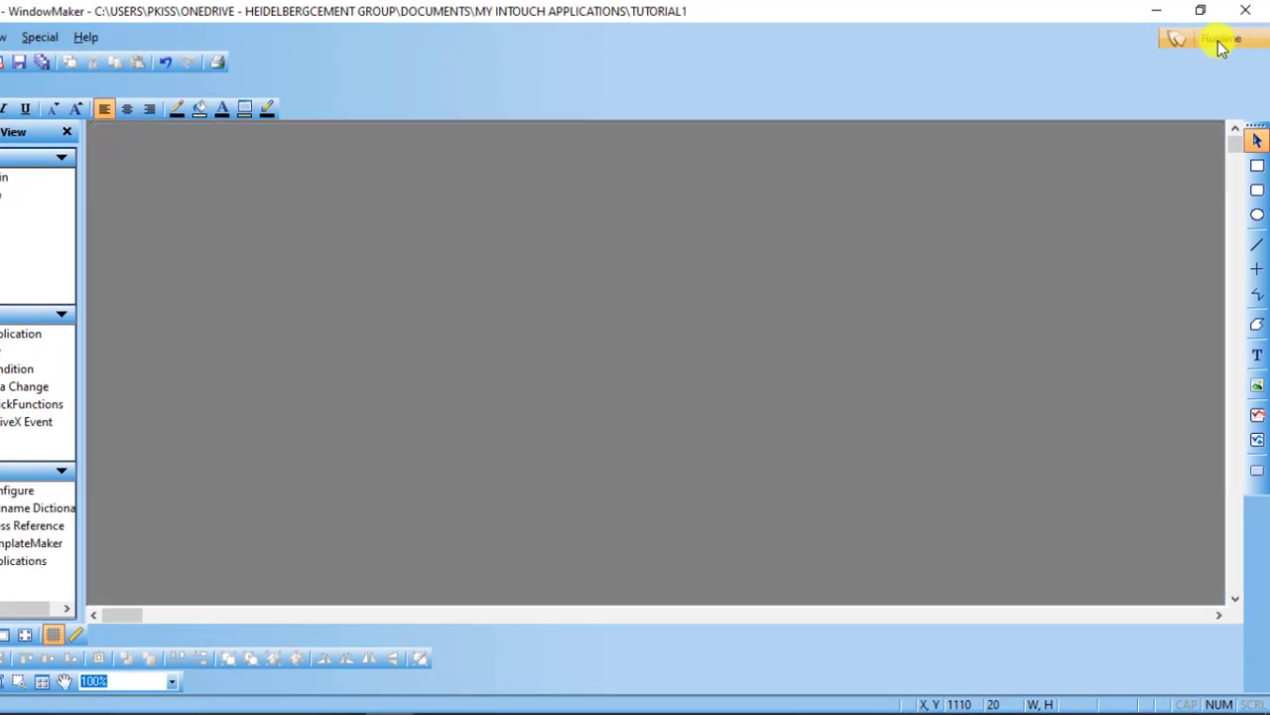
{"action": "left_click", "coordinate": [766, 430]}
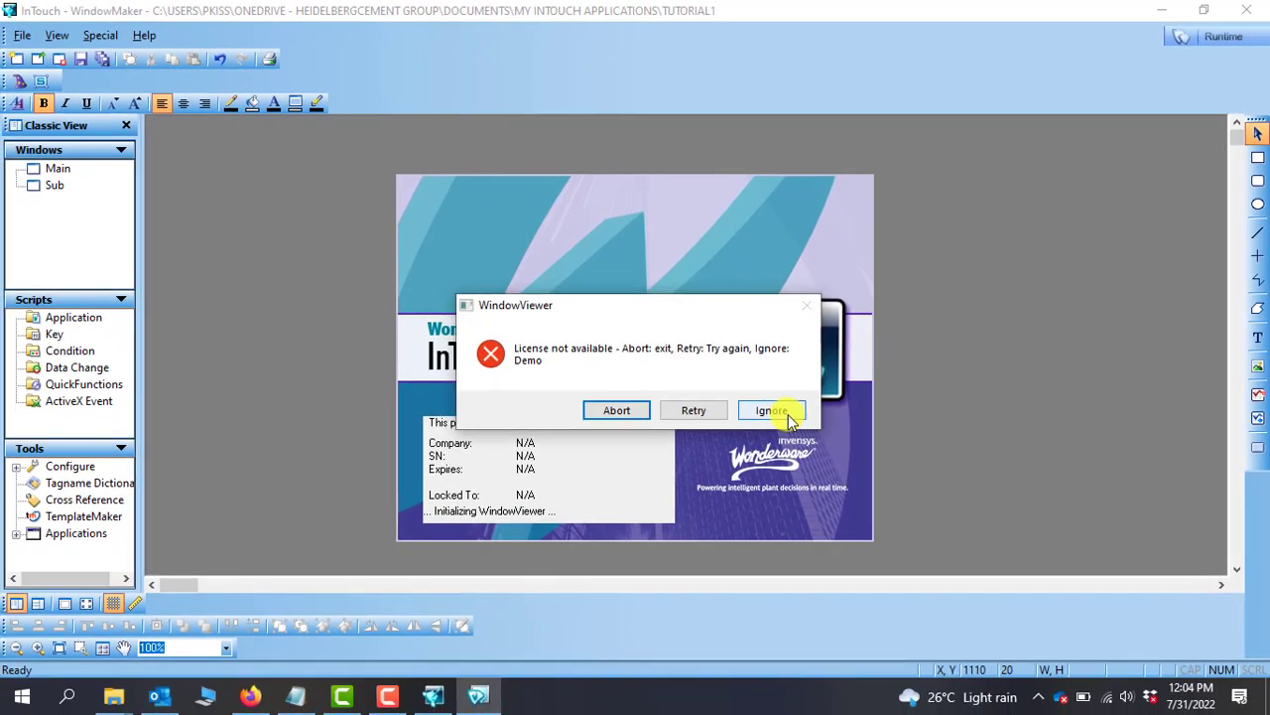
{"action": "left_click", "coordinate": [772, 409]}
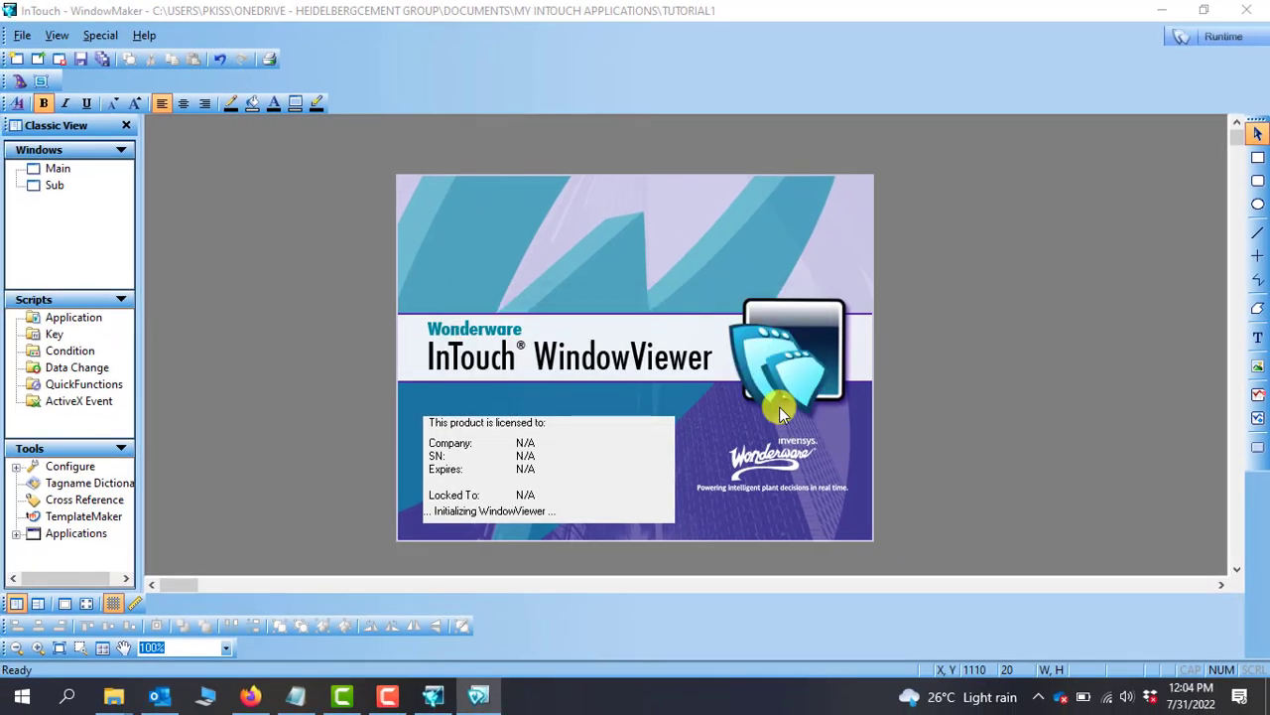
{"action": "left_click", "coordinate": [728, 410]}
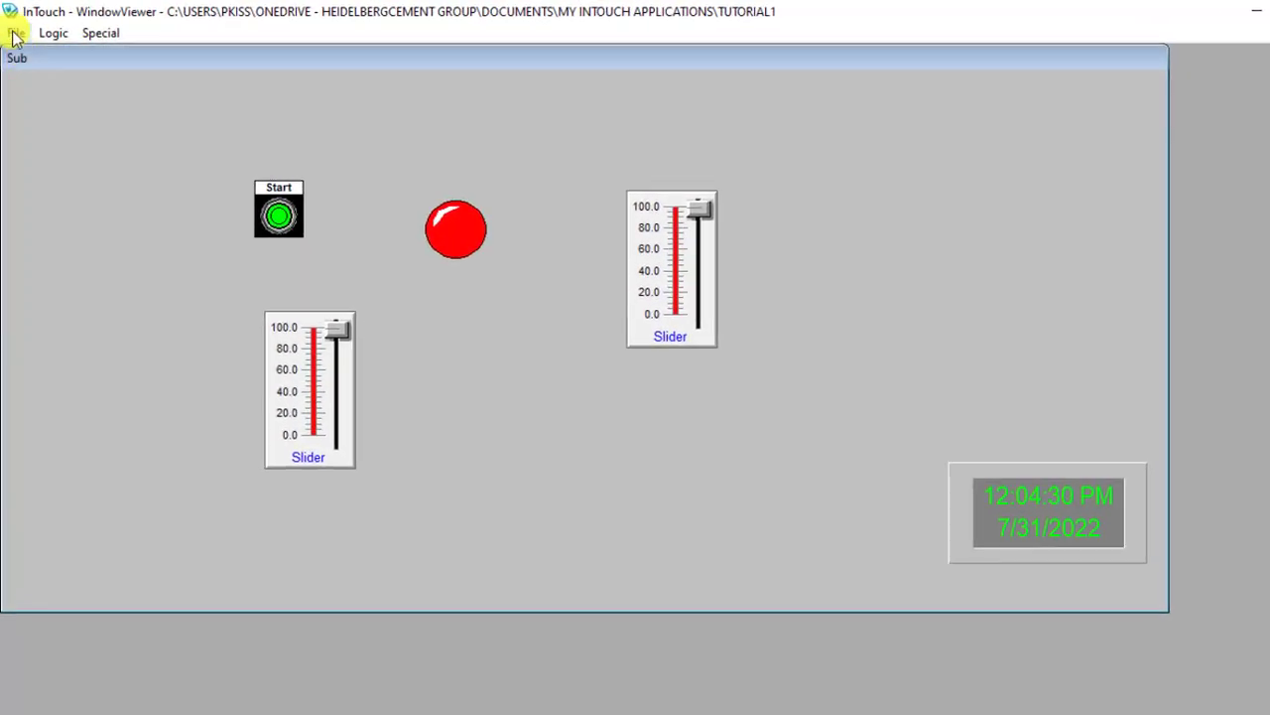
- Open the Main window via File > Open Window by ticking Main
{"action": "left_click", "coordinate": [15, 35]}
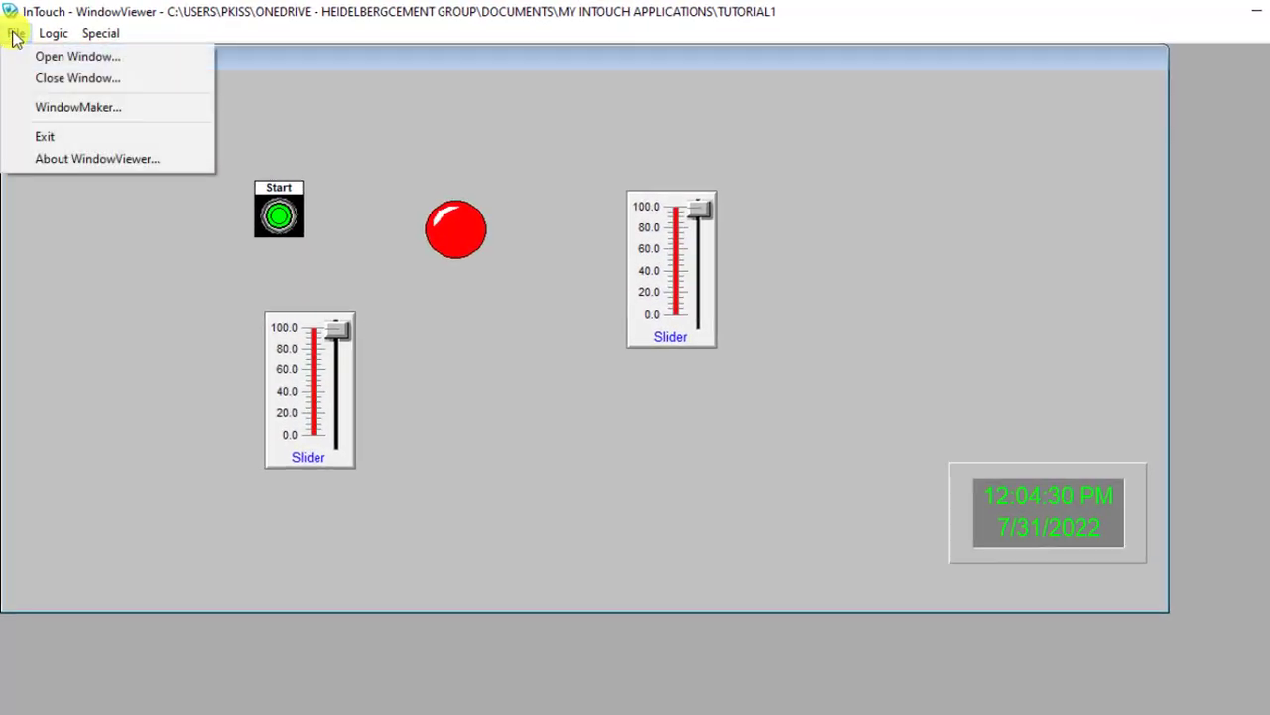
{"action": "left_click", "coordinate": [79, 59]}
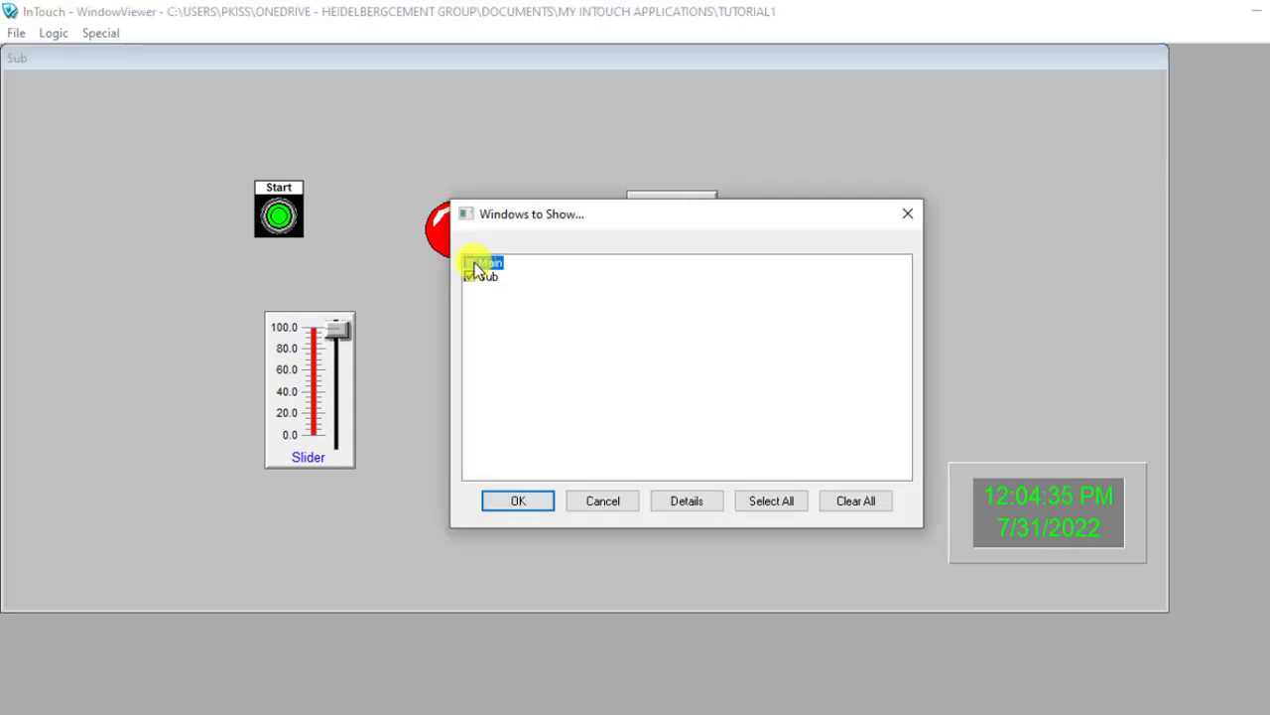
{"action": "left_click", "coordinate": [467, 274]}
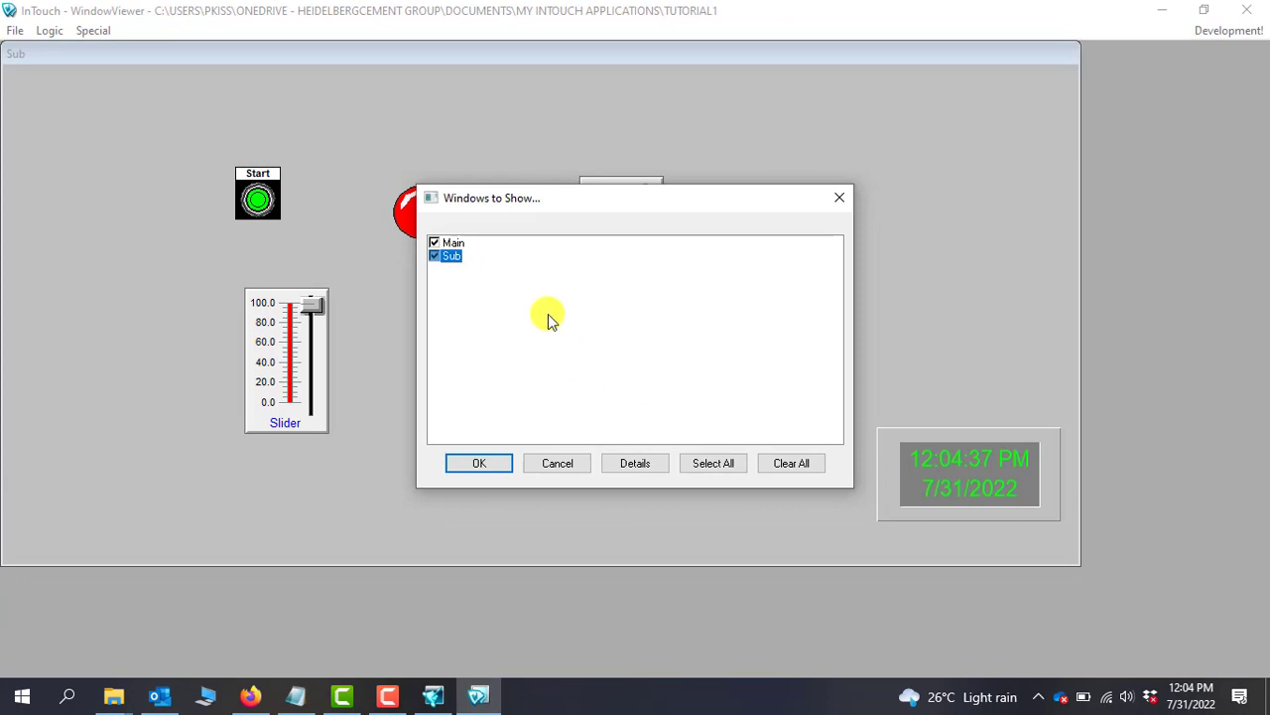
{"action": "key", "text": "Return"}
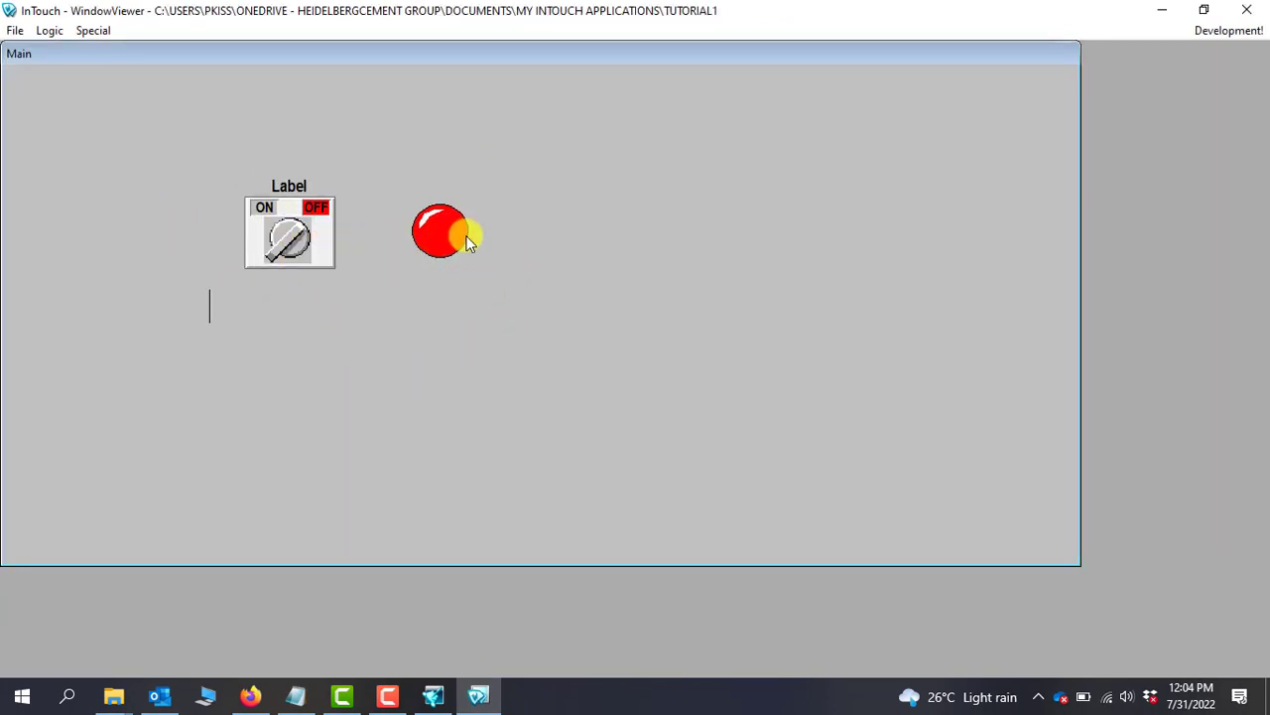
- Toggle the knob switch ON, OFF and ON again, then return to WindowMaker
{"action": "left_click", "coordinate": [292, 243]}
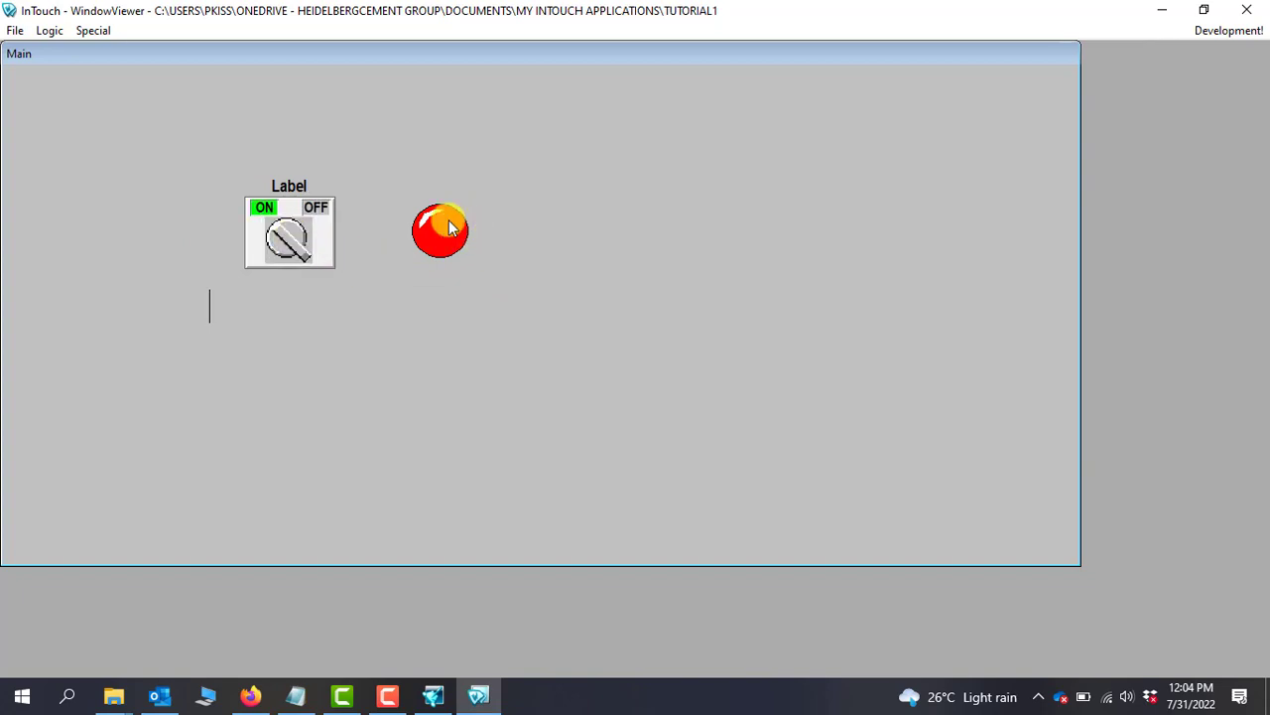
{"action": "left_click", "coordinate": [293, 246]}
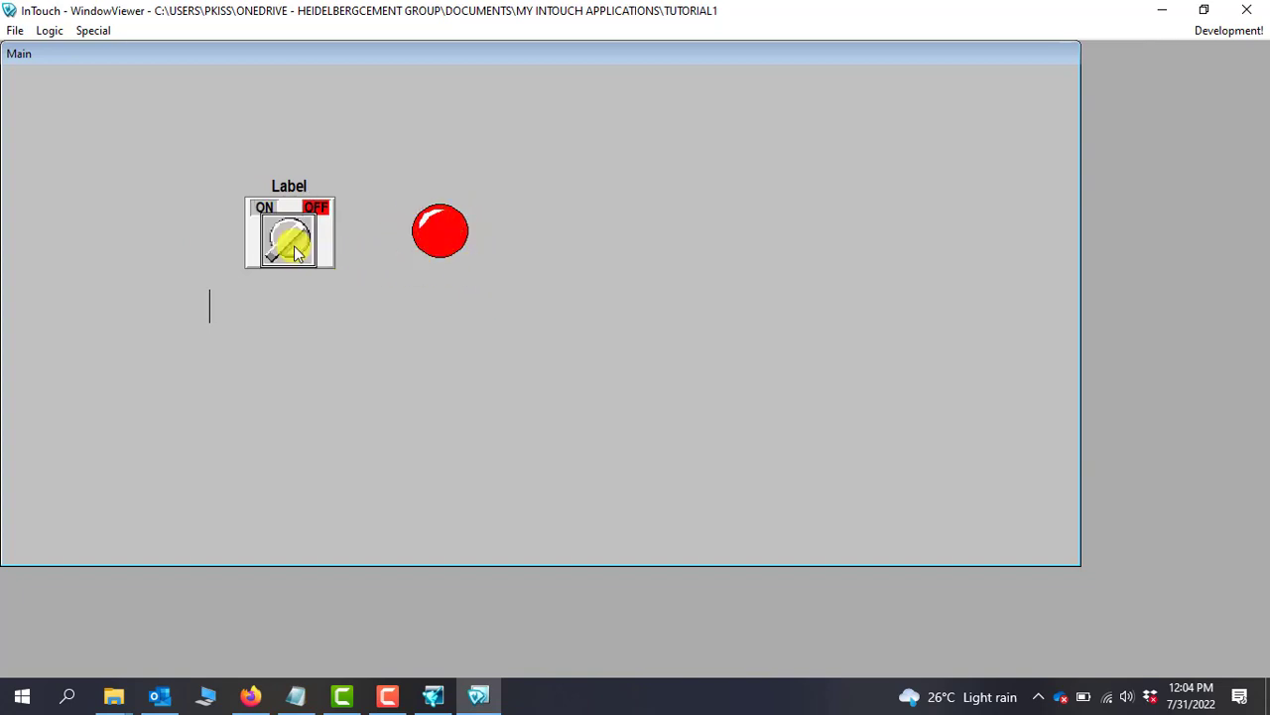
{"action": "left_click", "coordinate": [294, 248]}
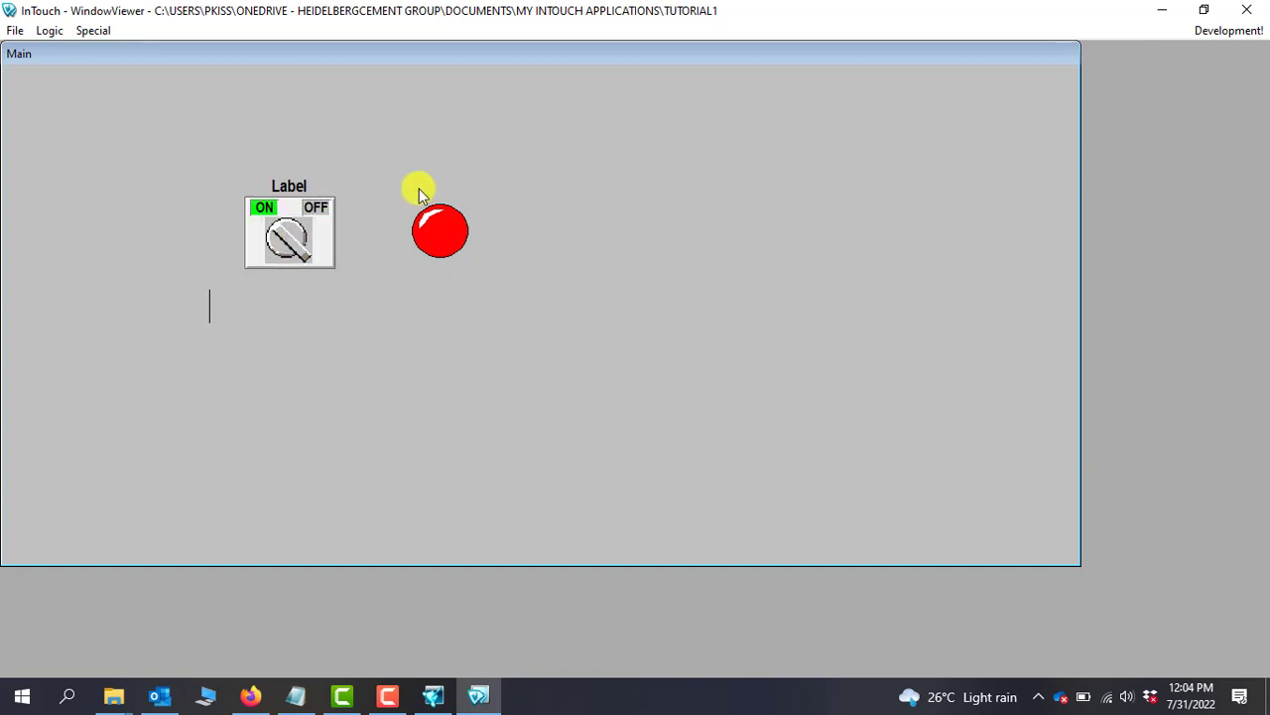
{"action": "left_click", "coordinate": [1227, 31]}
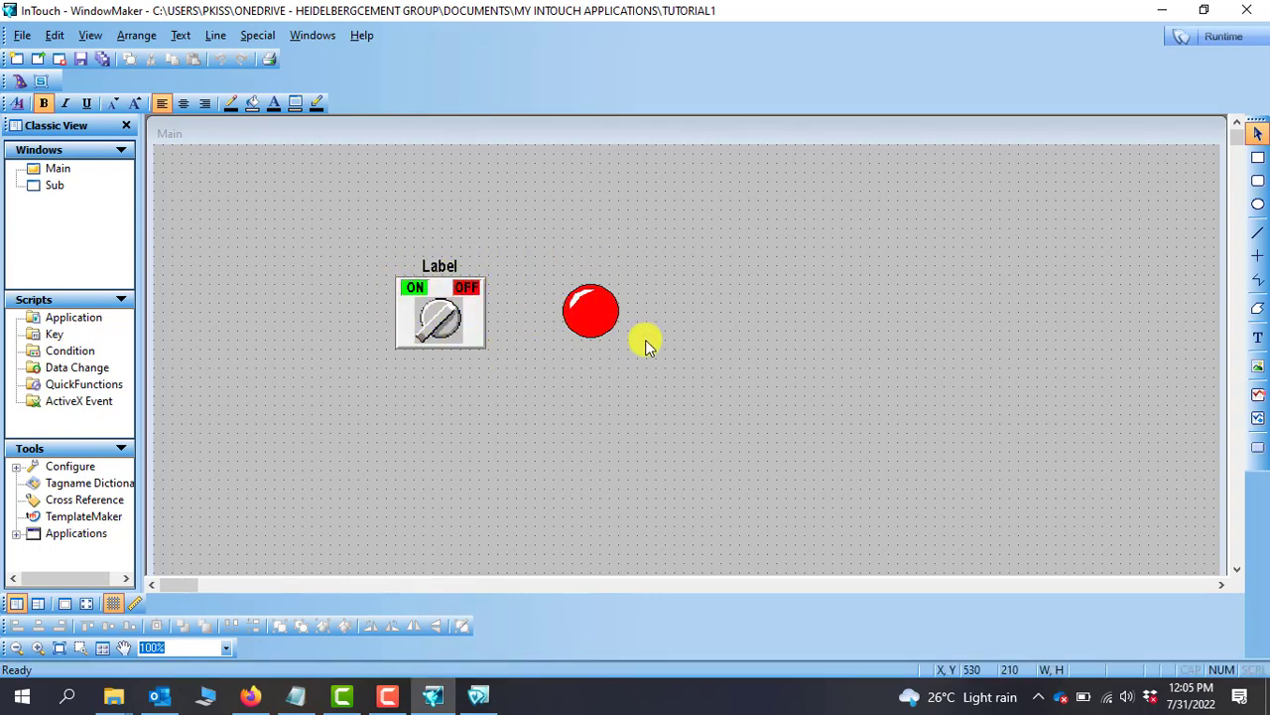
- Change the red light's expression from Lamp1 to the switch_1 tag in the Light Wizard
{"action": "double_click", "coordinate": [591, 316]}
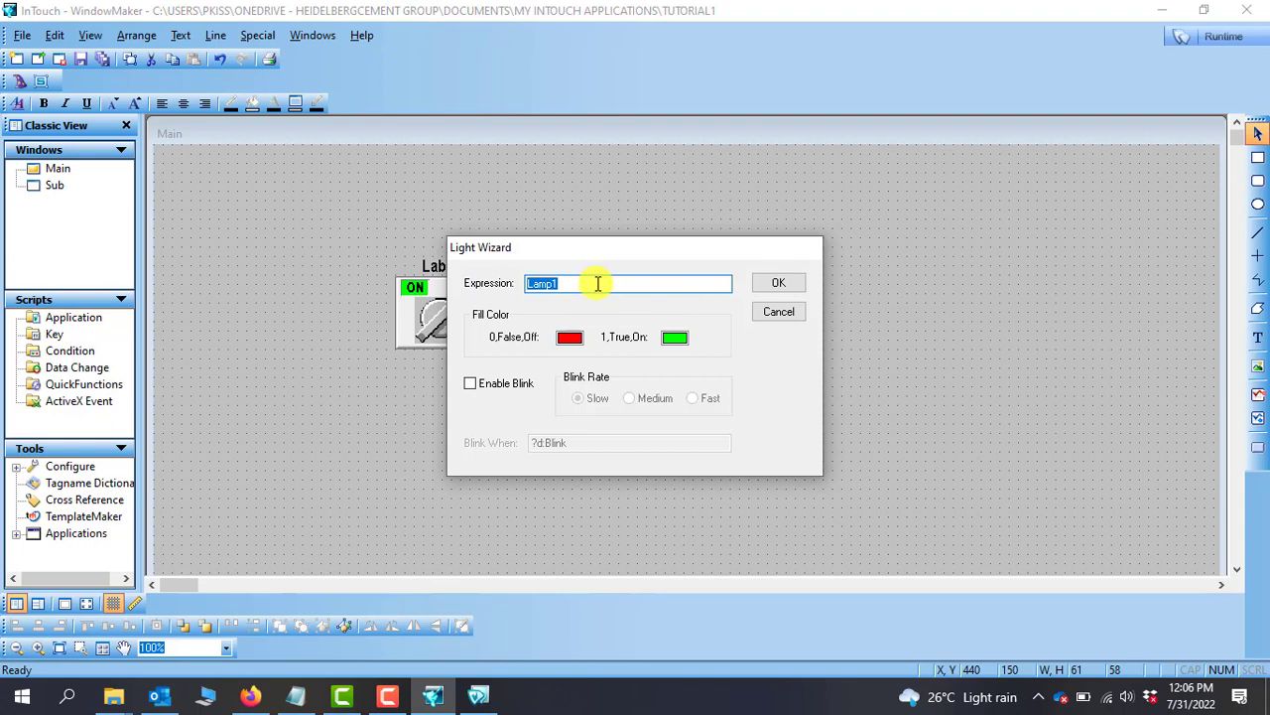
{"action": "double_click", "coordinate": [598, 284]}
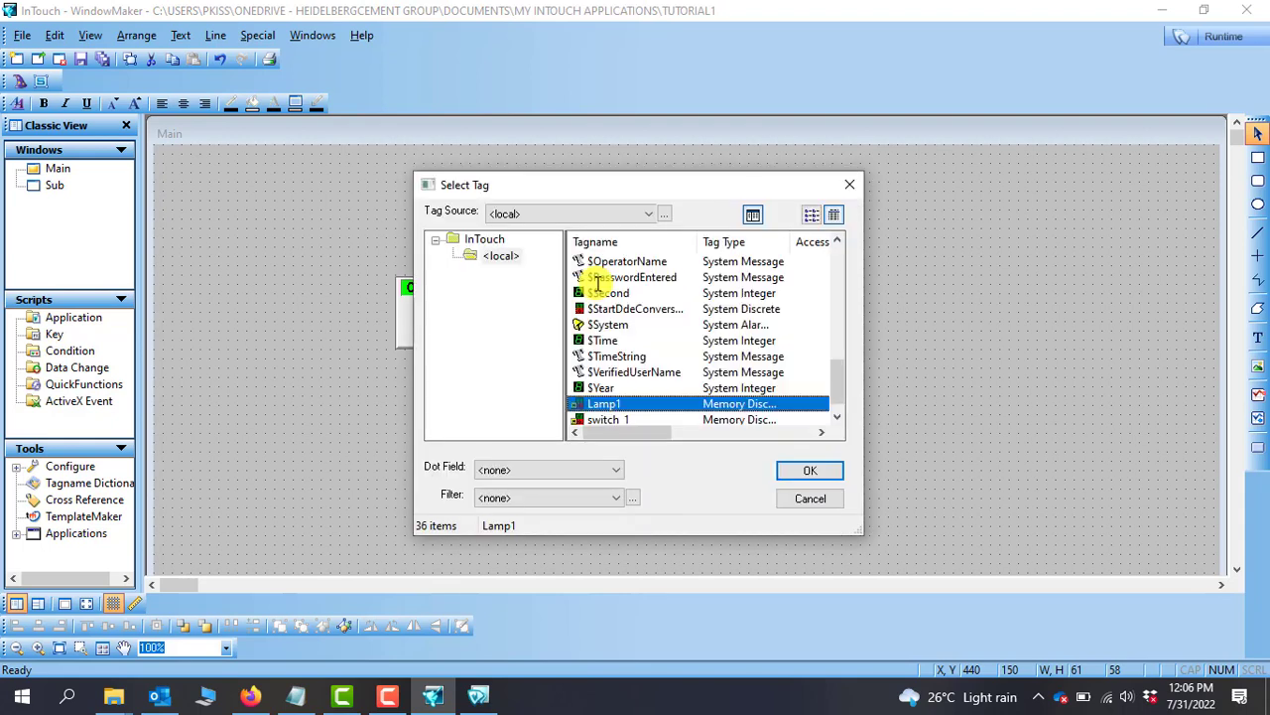
{"action": "scroll", "coordinate": [839, 380], "scroll_direction": "down", "scroll_amount": 1}
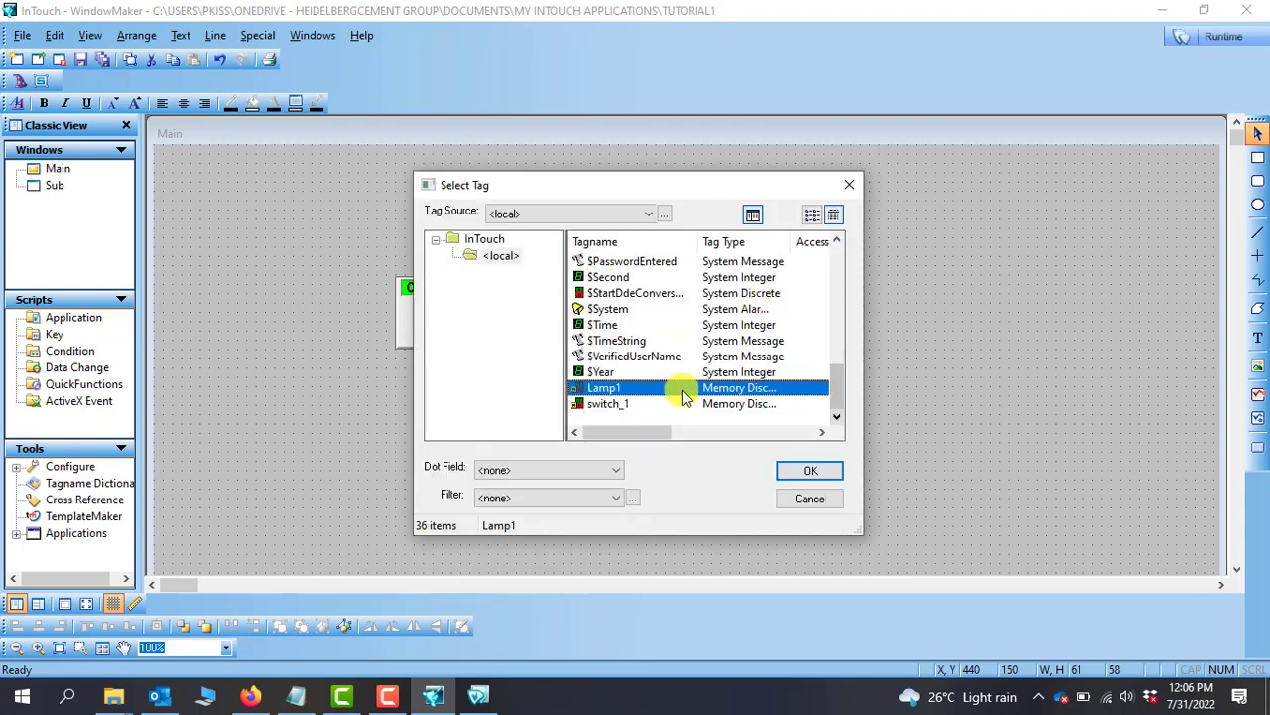
{"action": "left_click", "coordinate": [593, 404]}
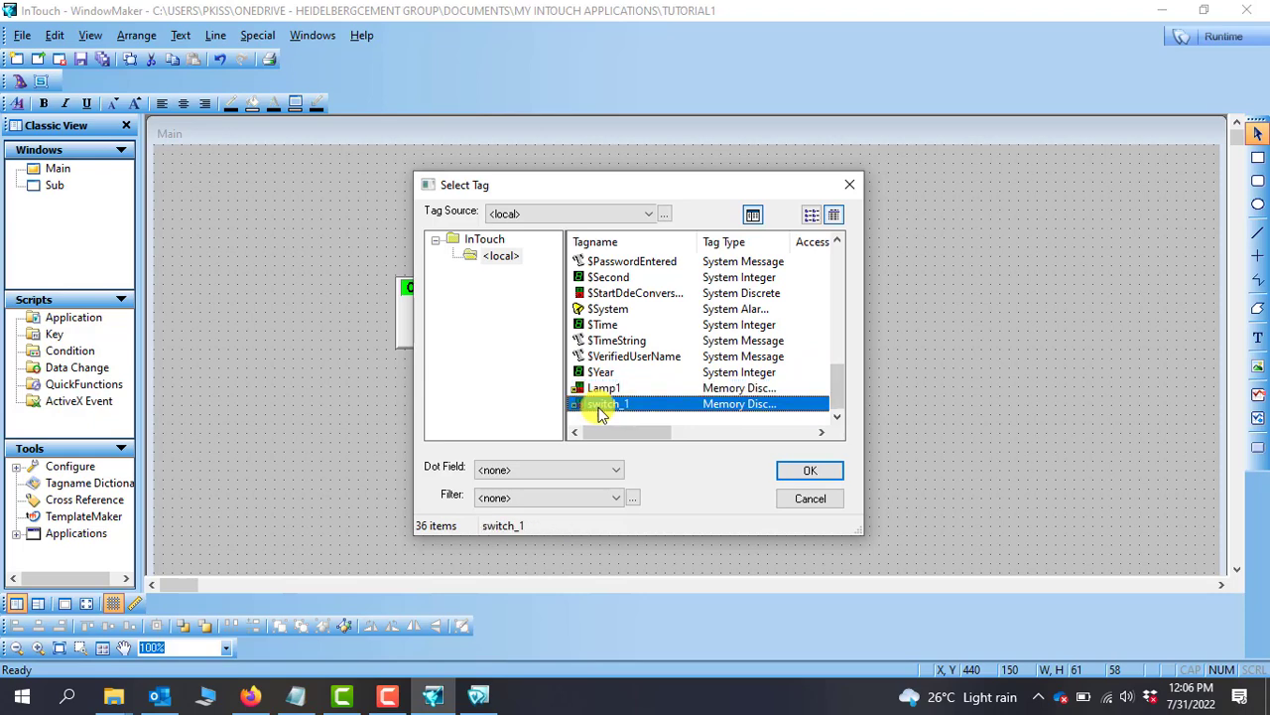
{"action": "left_click", "coordinate": [810, 471]}
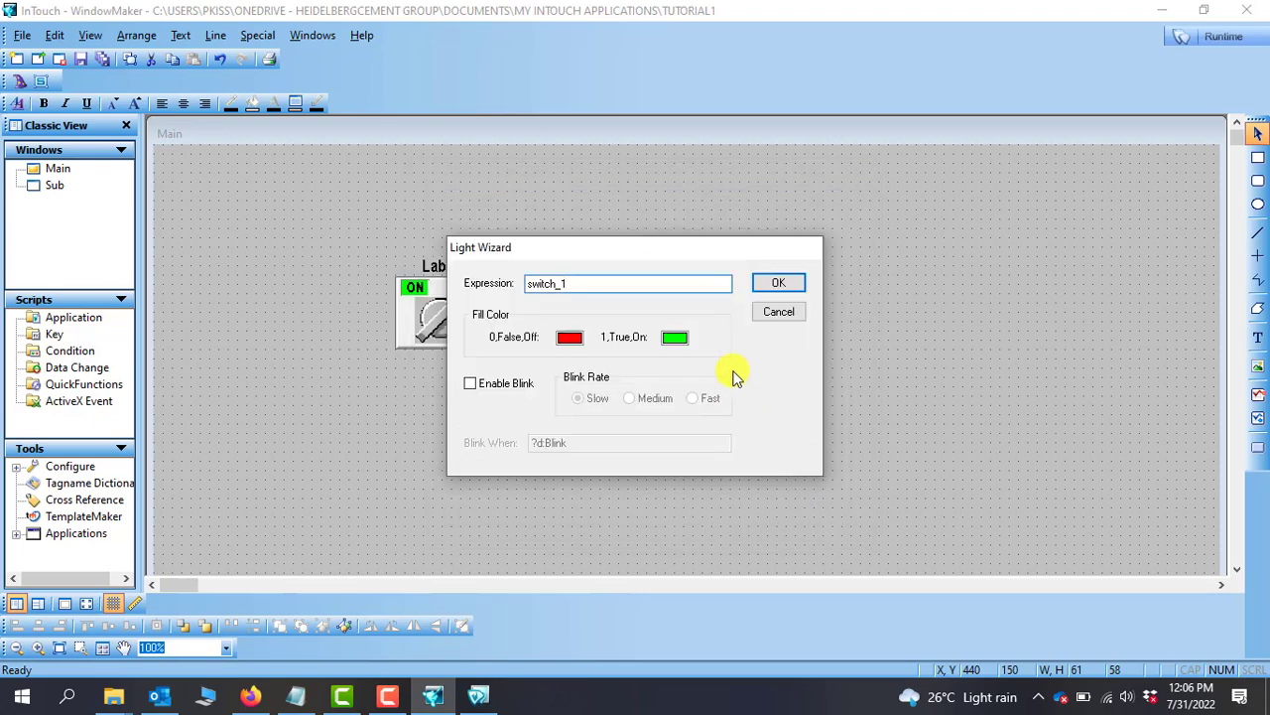
{"action": "left_click", "coordinate": [779, 285]}
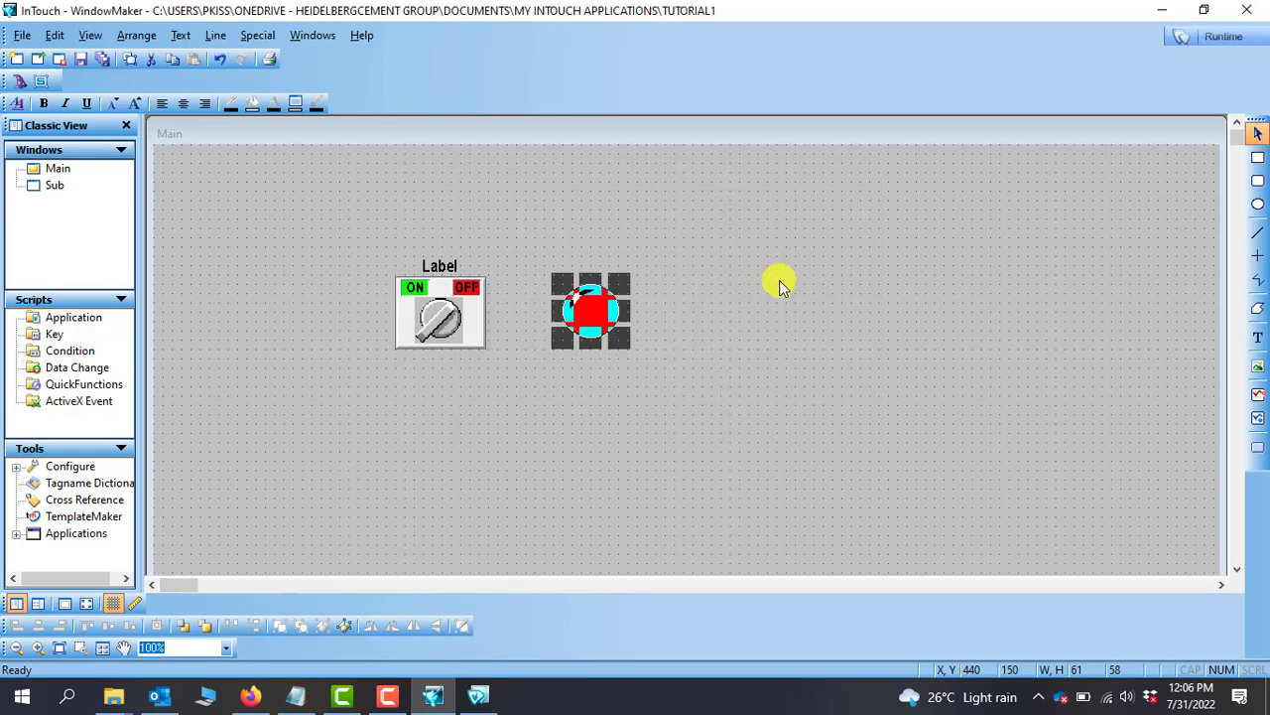
{"action": "left_click", "coordinate": [771, 358]}
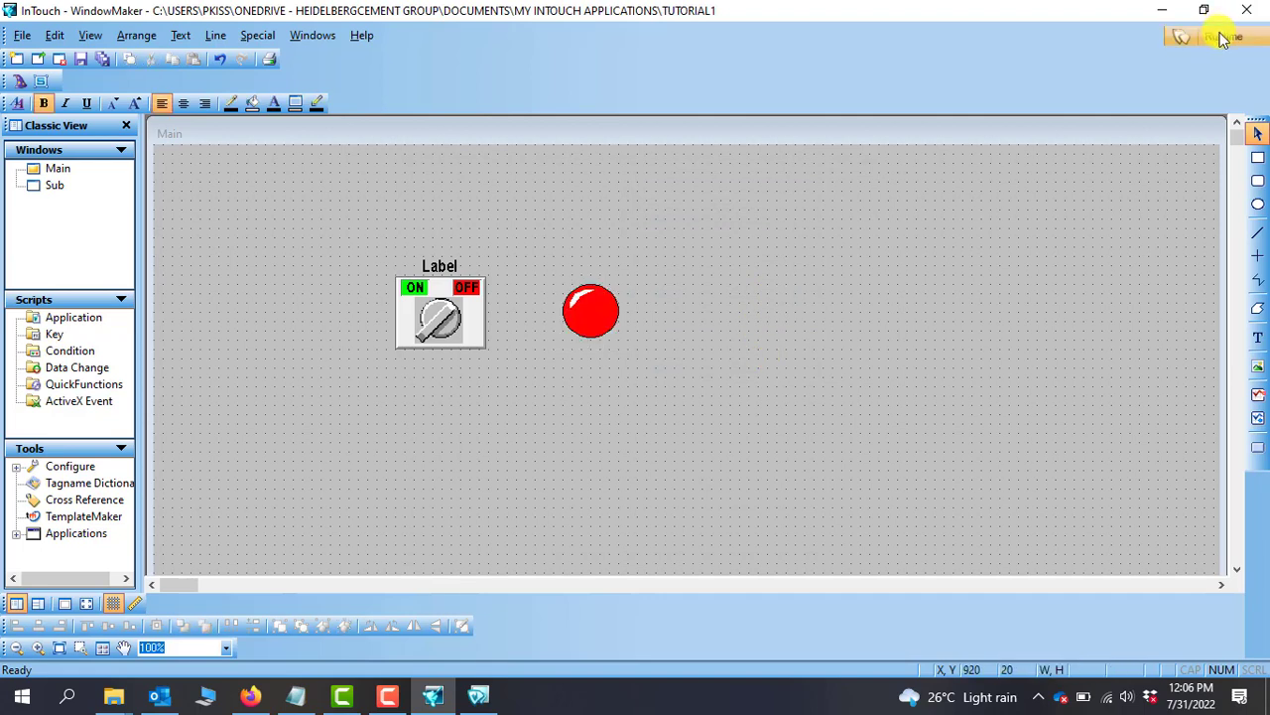
- Test in WindowViewer that the light goes green with the switch ON and red when OFF, then return to WindowMaker
{"action": "left_click", "coordinate": [1222, 38]}
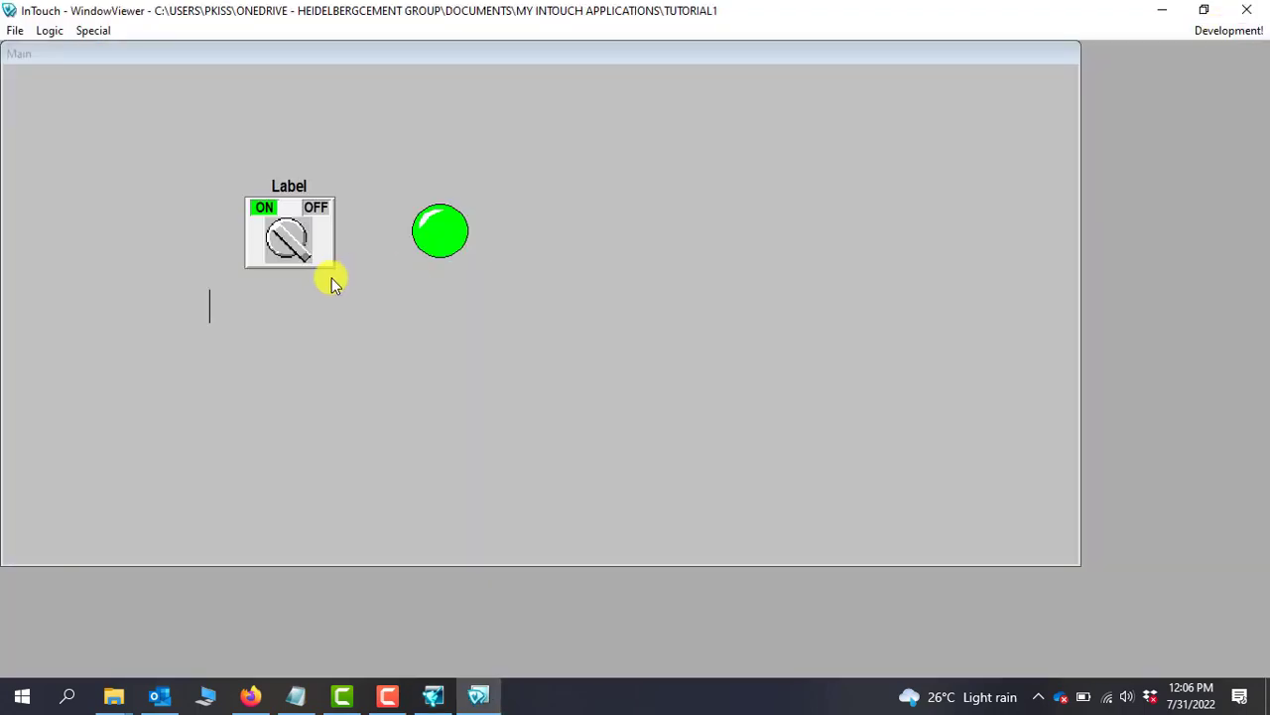
{"action": "left_click", "coordinate": [317, 230]}
{"action": "left_click", "coordinate": [263, 210]}
{"action": "left_click", "coordinate": [279, 242]}
{"action": "left_click", "coordinate": [281, 244]}
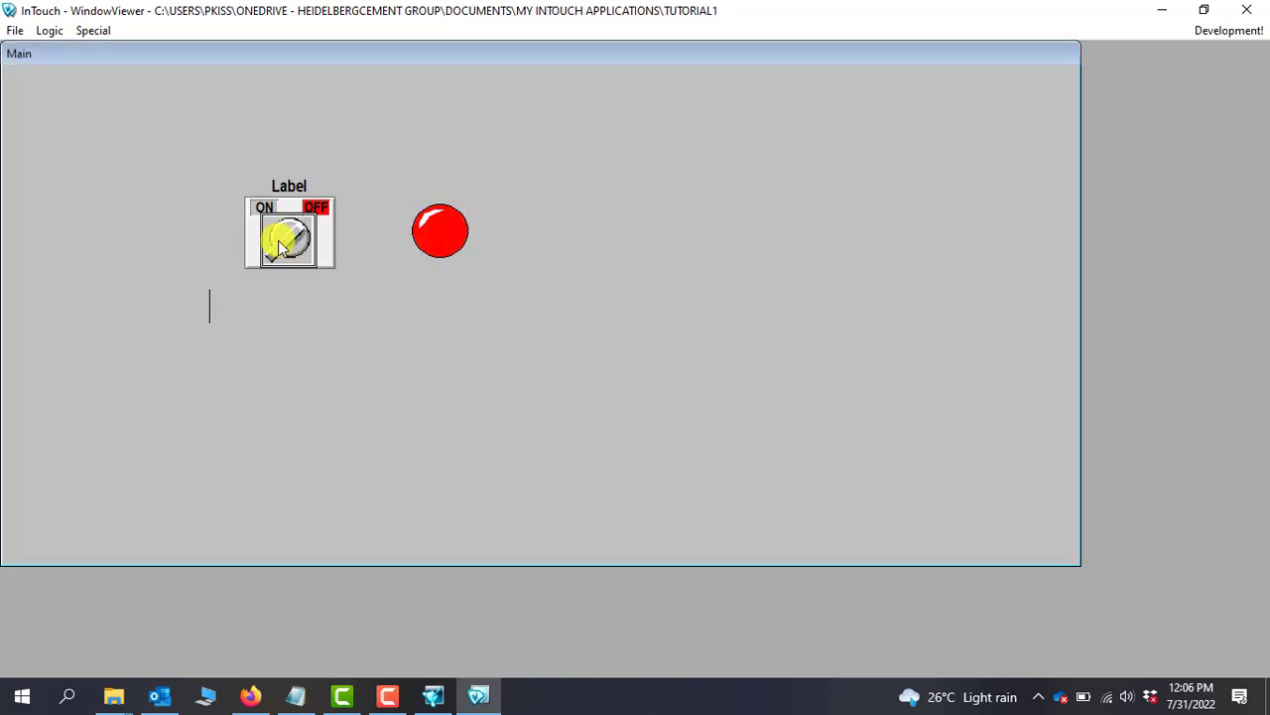
{"action": "left_click", "coordinate": [280, 245]}
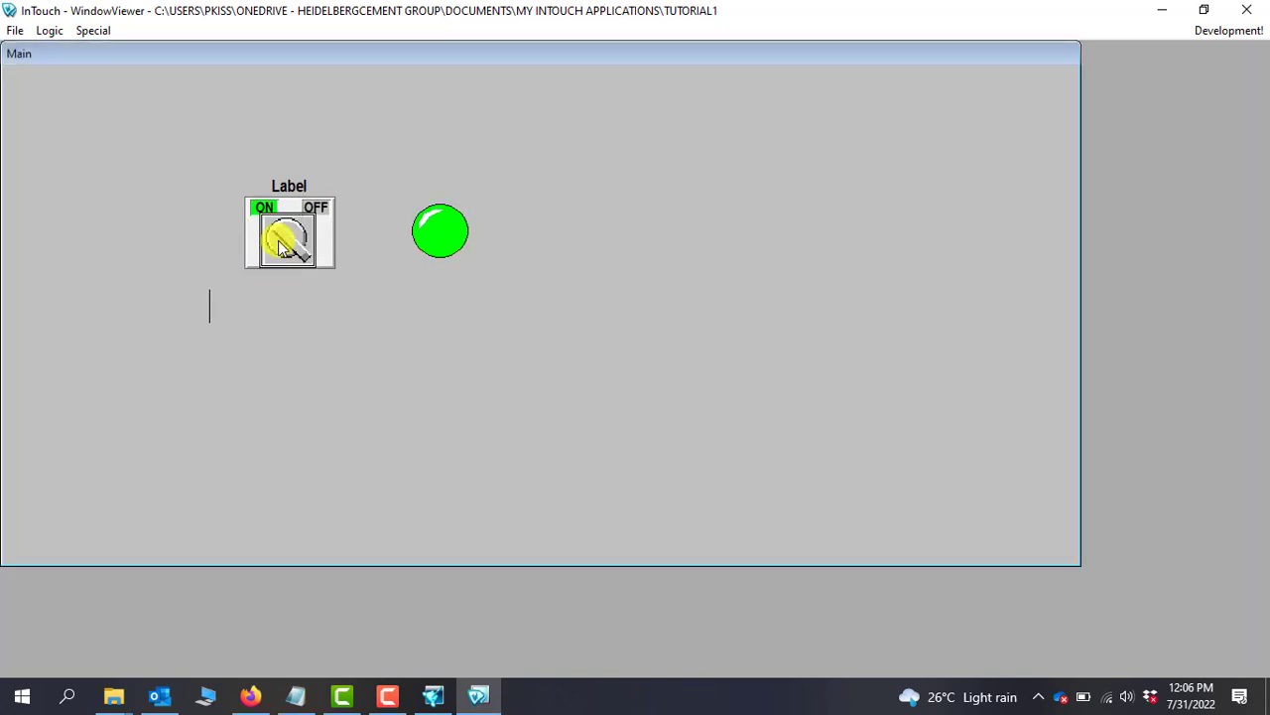
{"action": "left_click", "coordinate": [281, 246]}
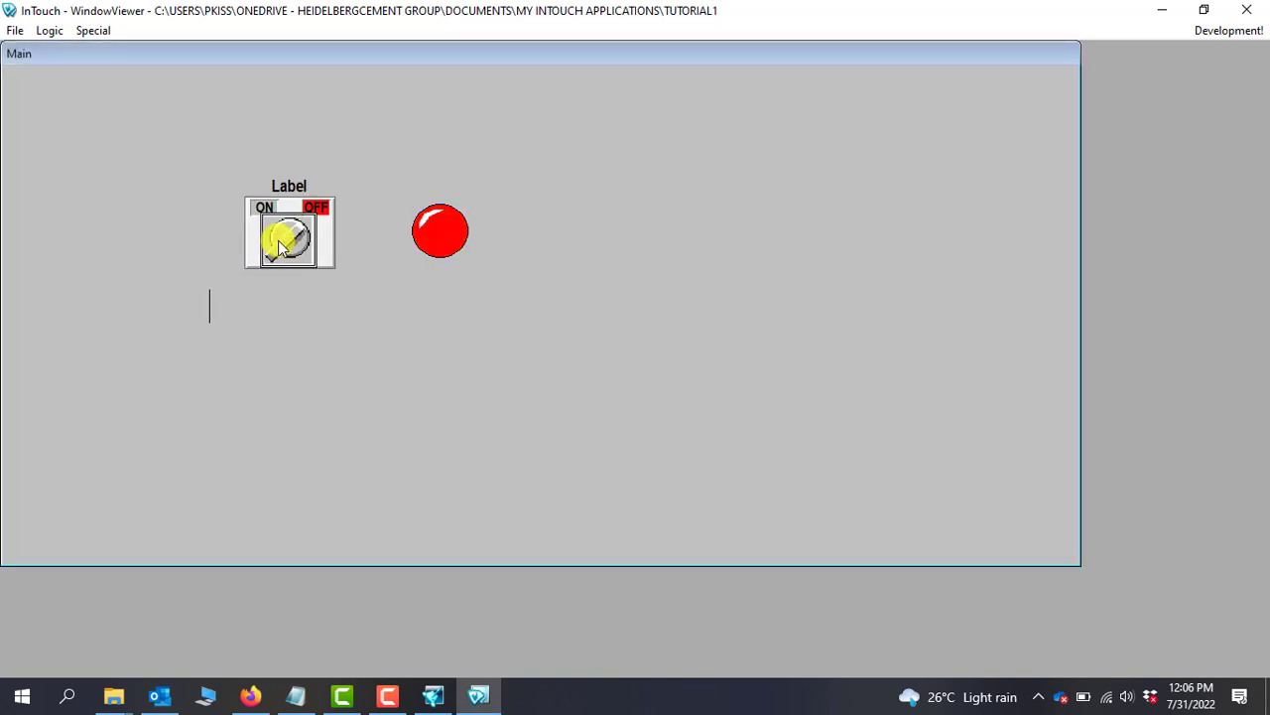
{"action": "left_click", "coordinate": [1229, 31]}
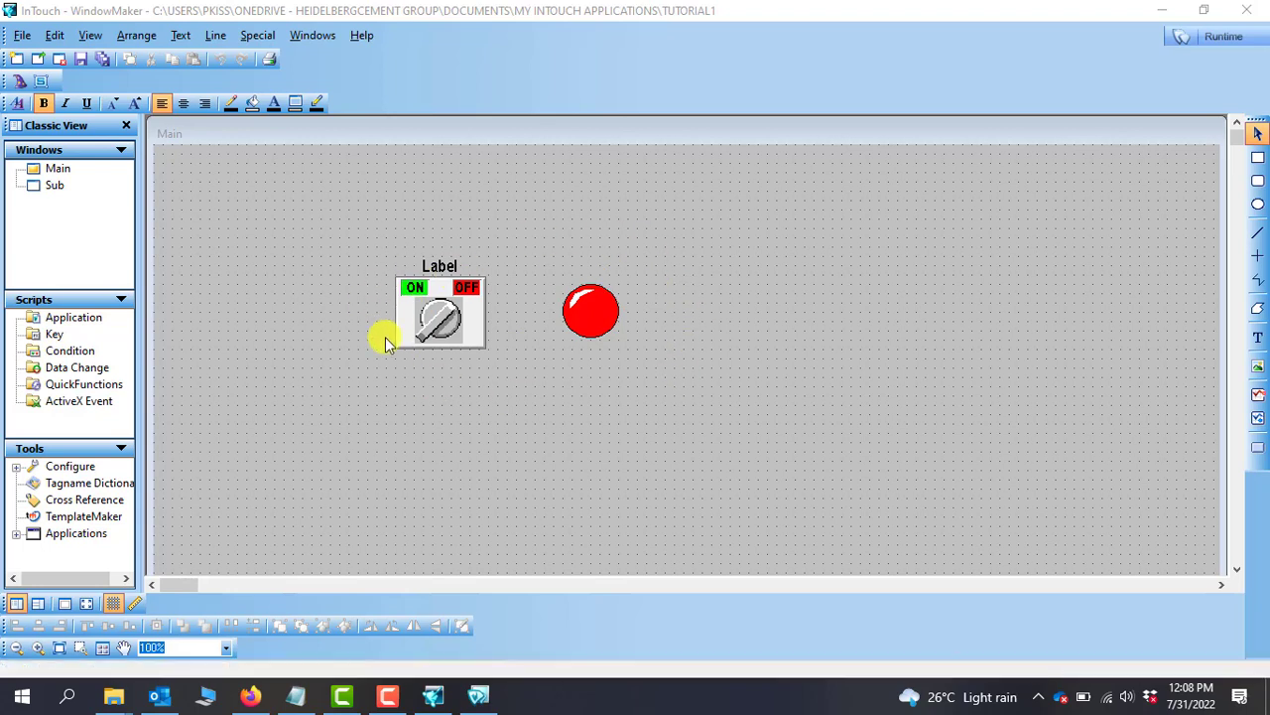
{"action": "double_click", "coordinate": [443, 327]}
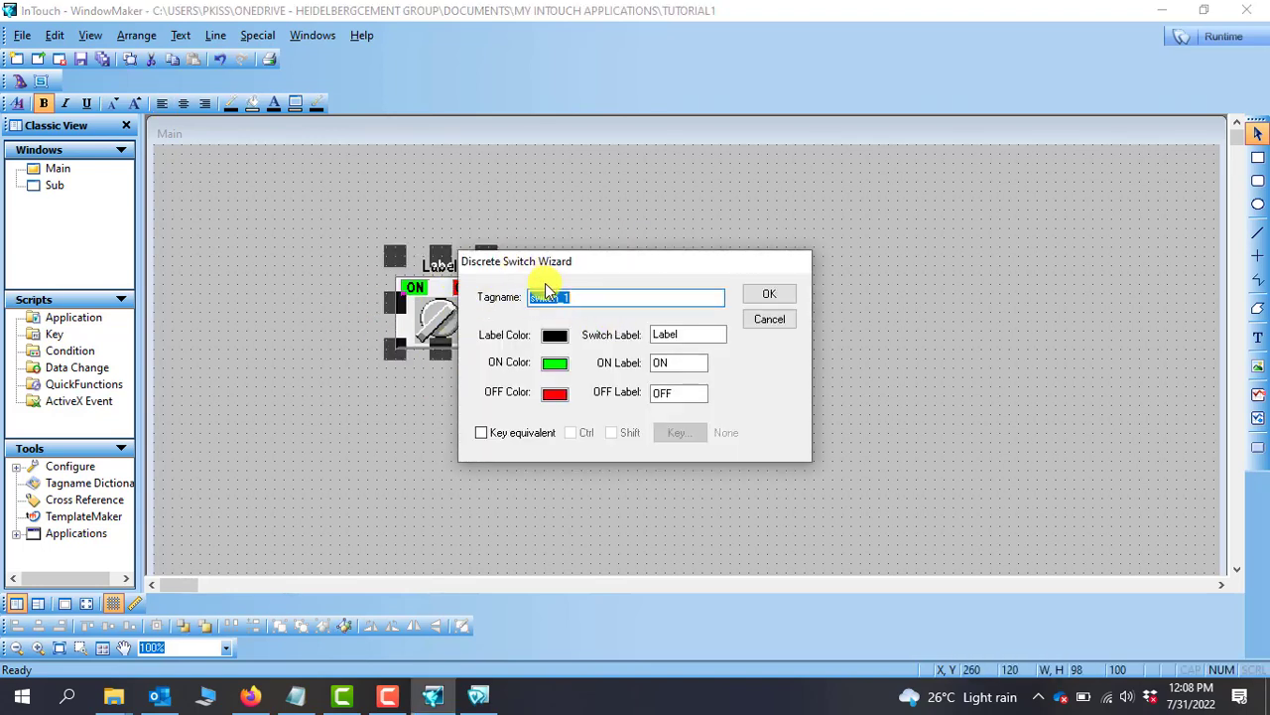
- Relabel the knob switch 'Switch 1' and verify the light is still bound to switch_1
{"action": "left_click", "coordinate": [690, 335]}
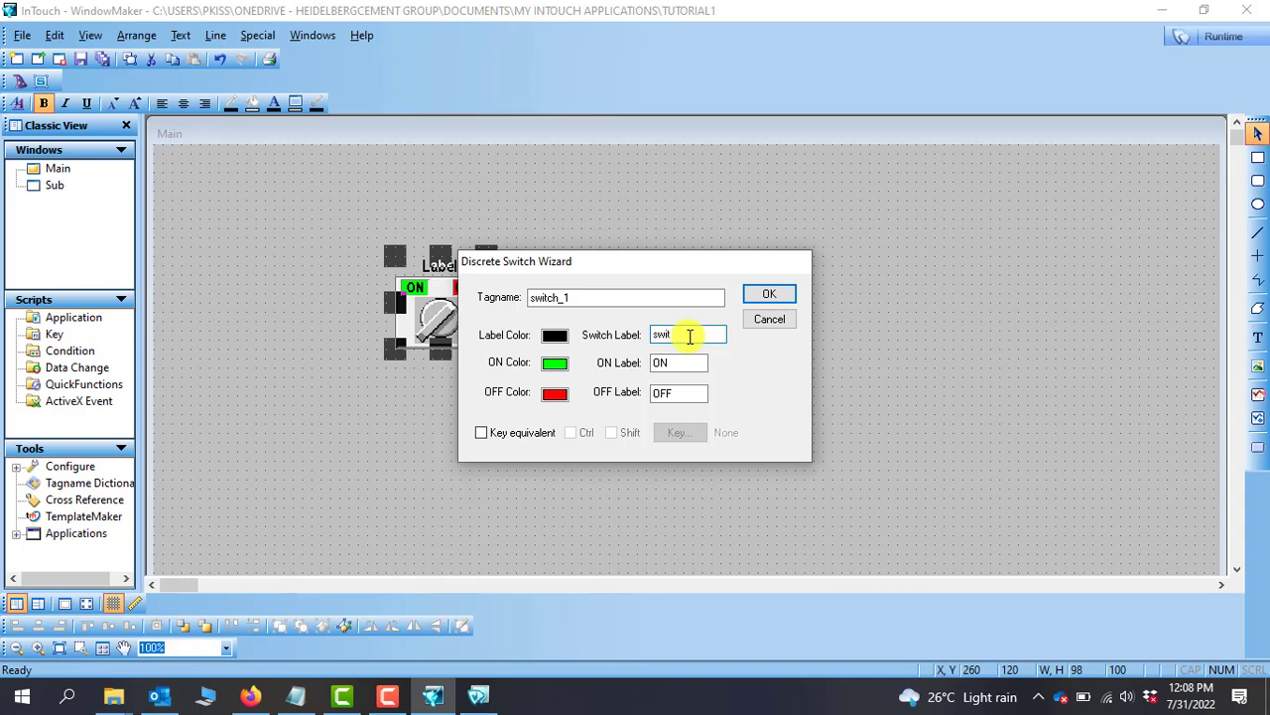
{"action": "left_click", "coordinate": [769, 294]}
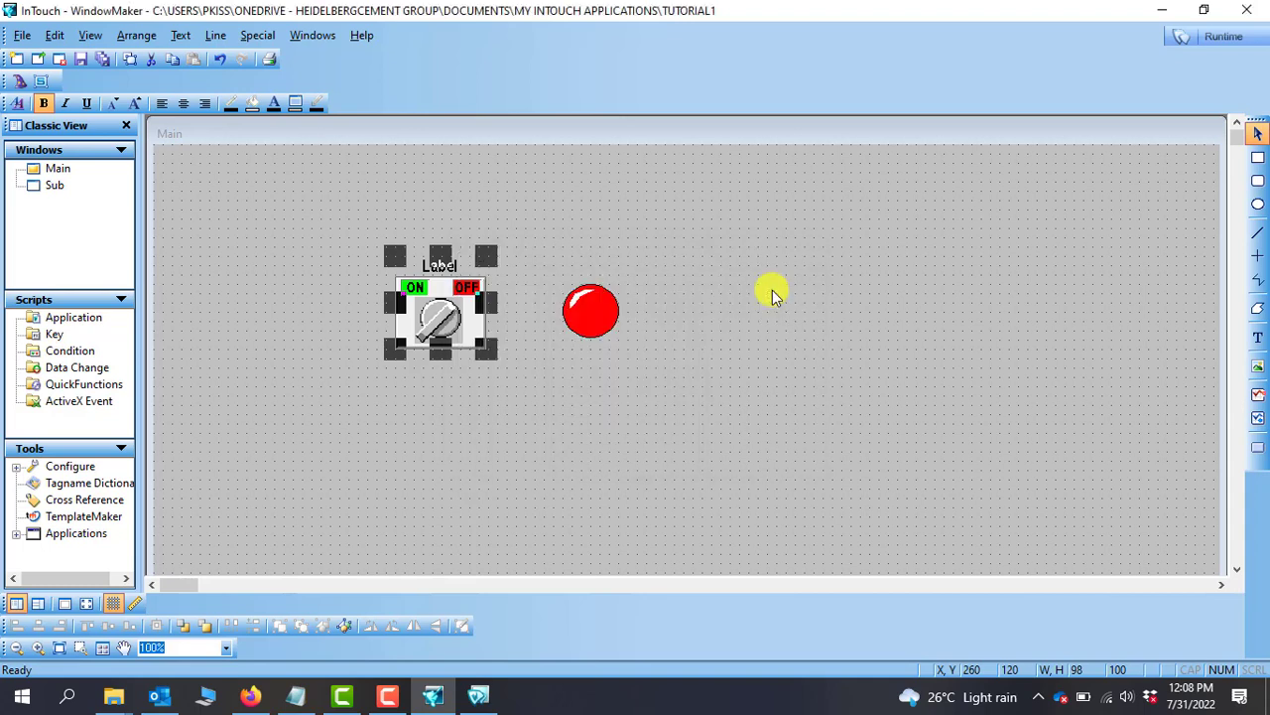
{"action": "left_click", "coordinate": [581, 235]}
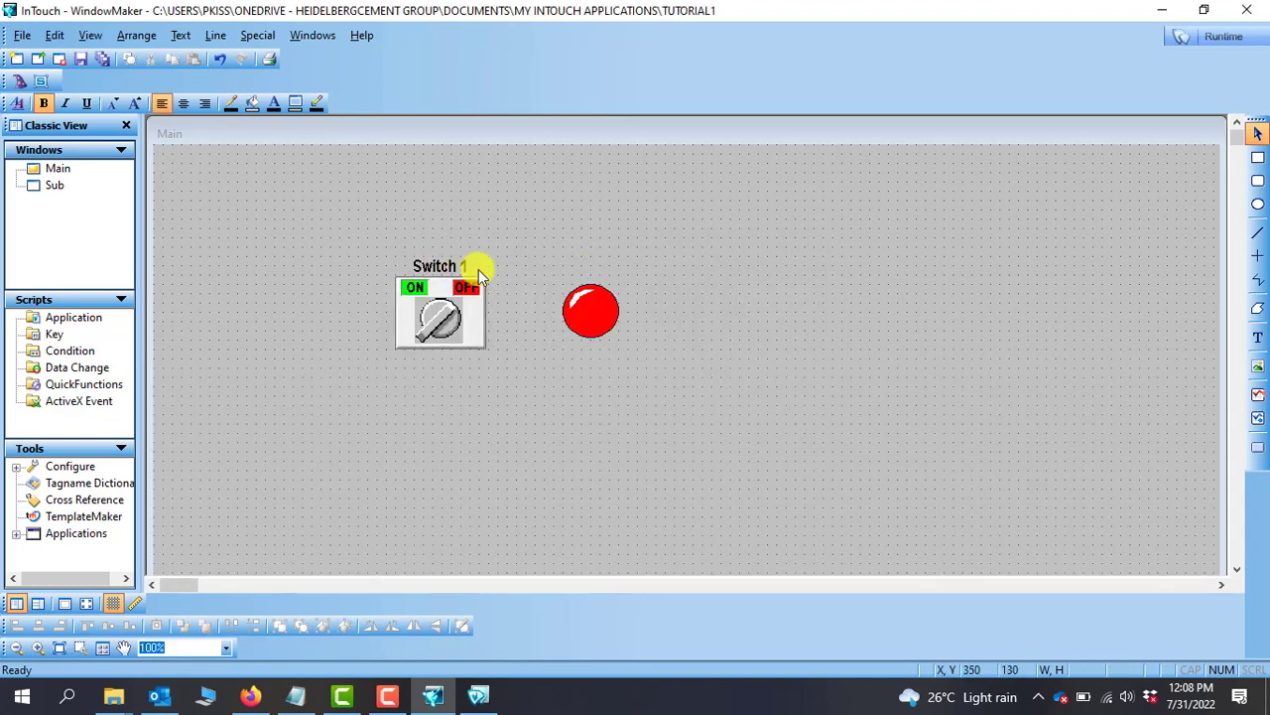
{"action": "double_click", "coordinate": [595, 326]}
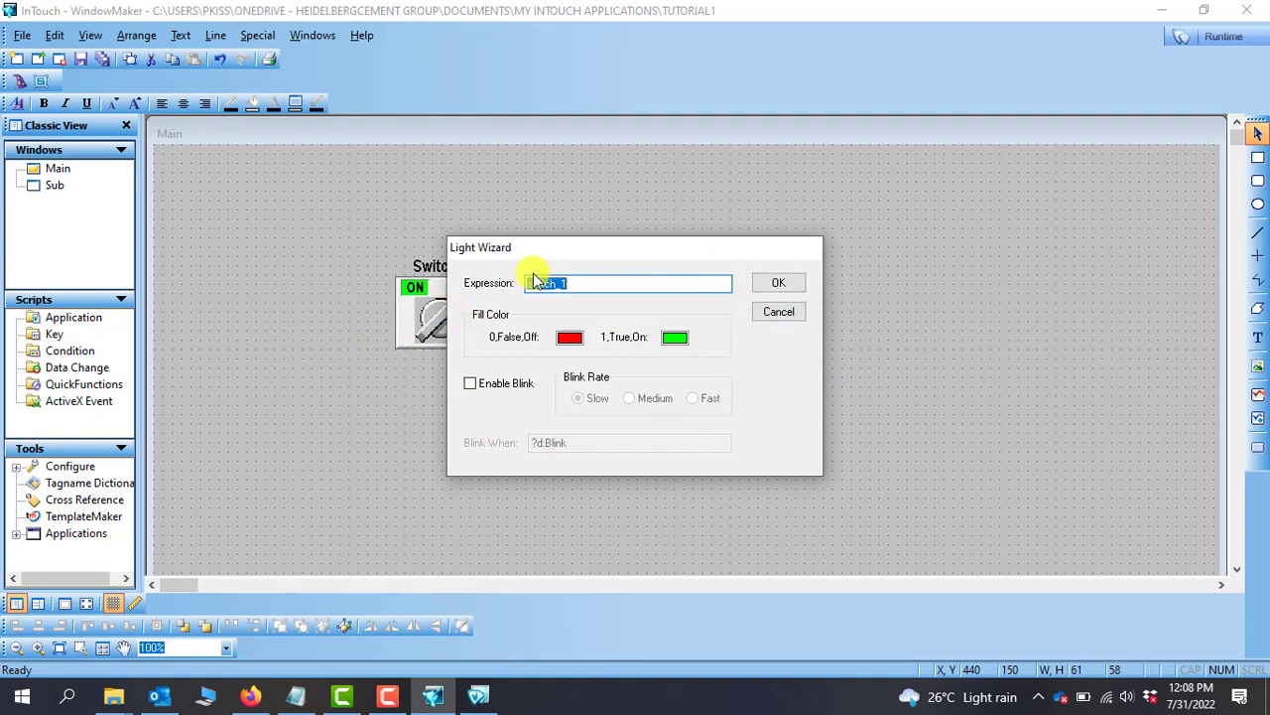
{"action": "left_click", "coordinate": [784, 313]}
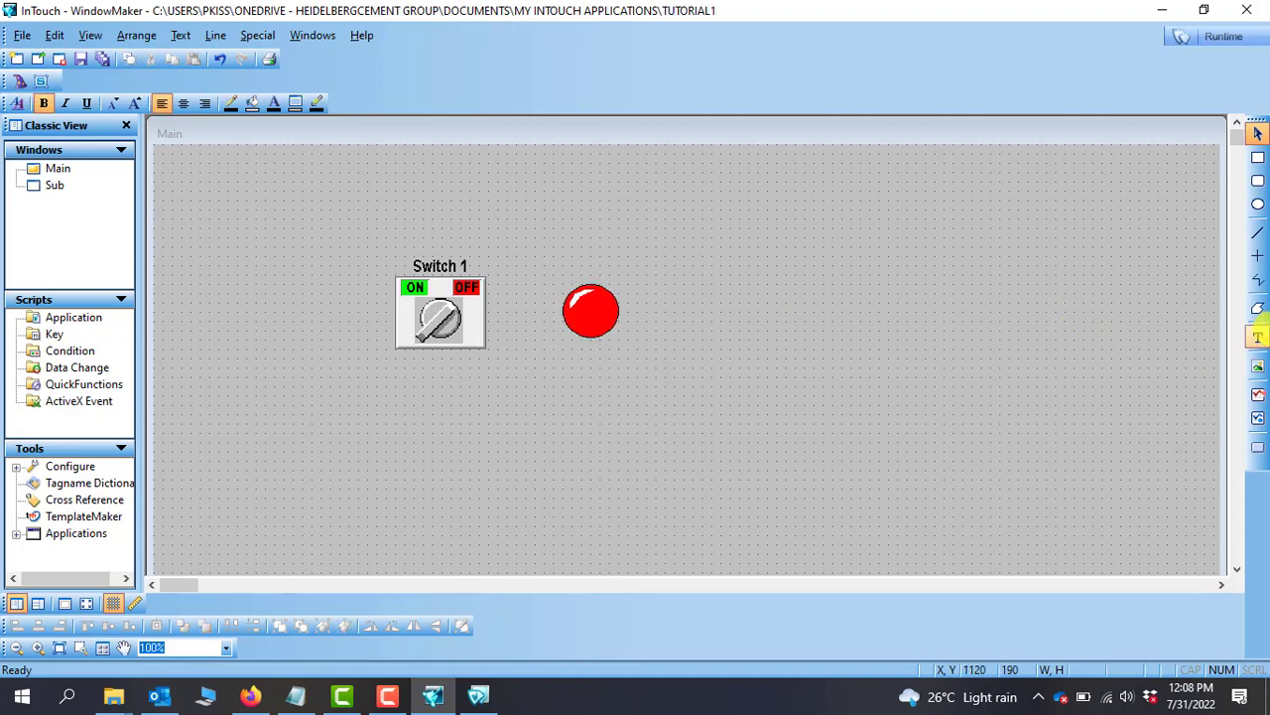
- Add a 'Lamp 1' text caption above the red light, enlarged to match the 'Switch 1' caption
{"action": "left_click", "coordinate": [1257, 338]}
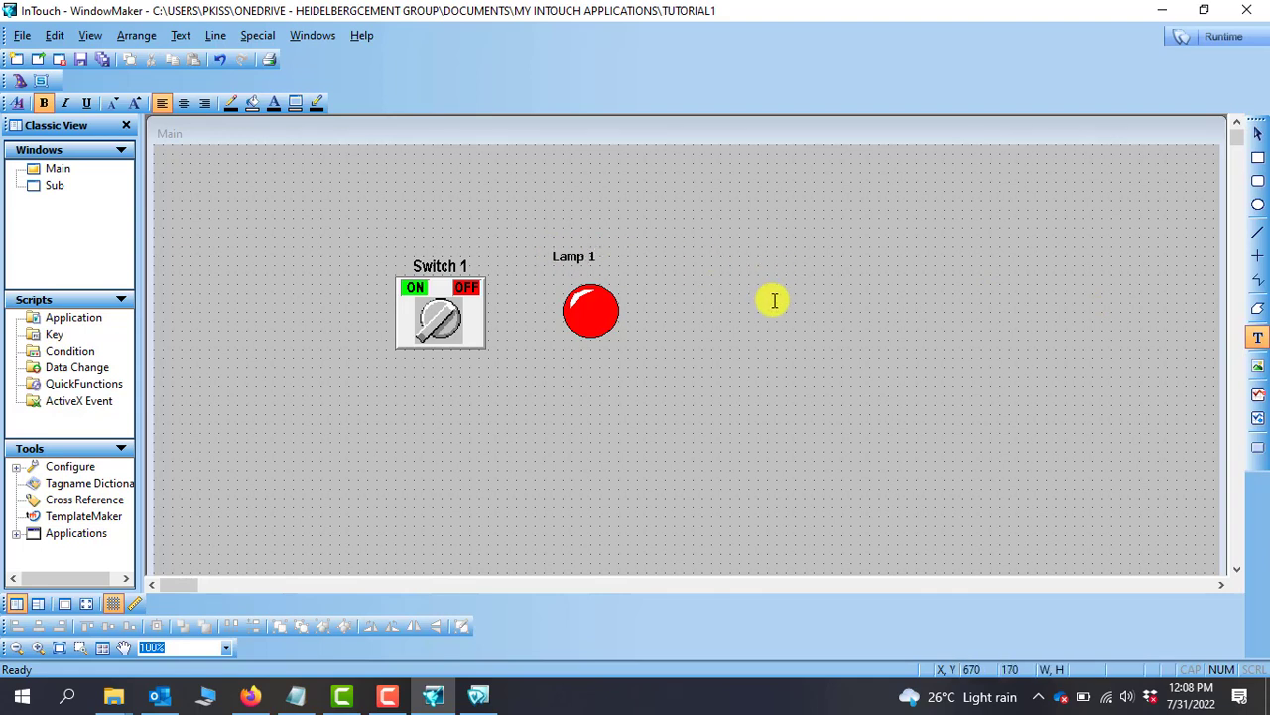
{"action": "left_click", "coordinate": [575, 256]}
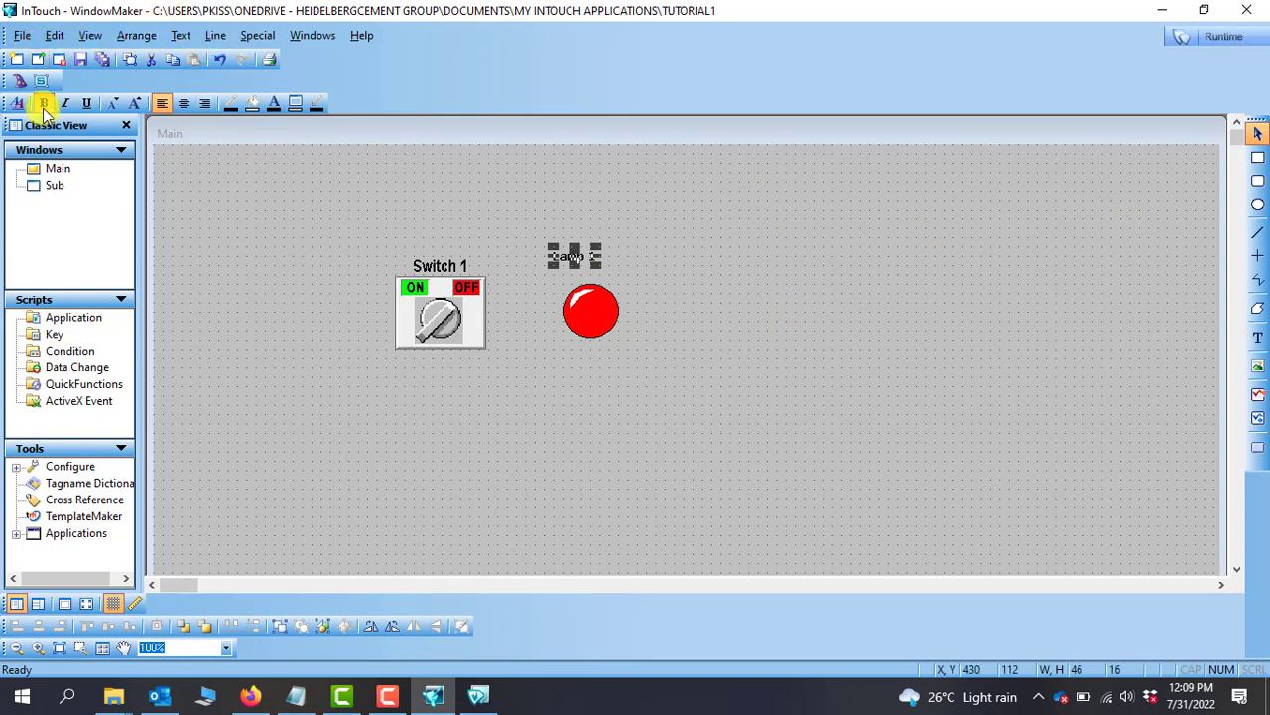
{"action": "left_click_drag", "start_coordinate": [600, 264], "coordinate": [596, 267]}
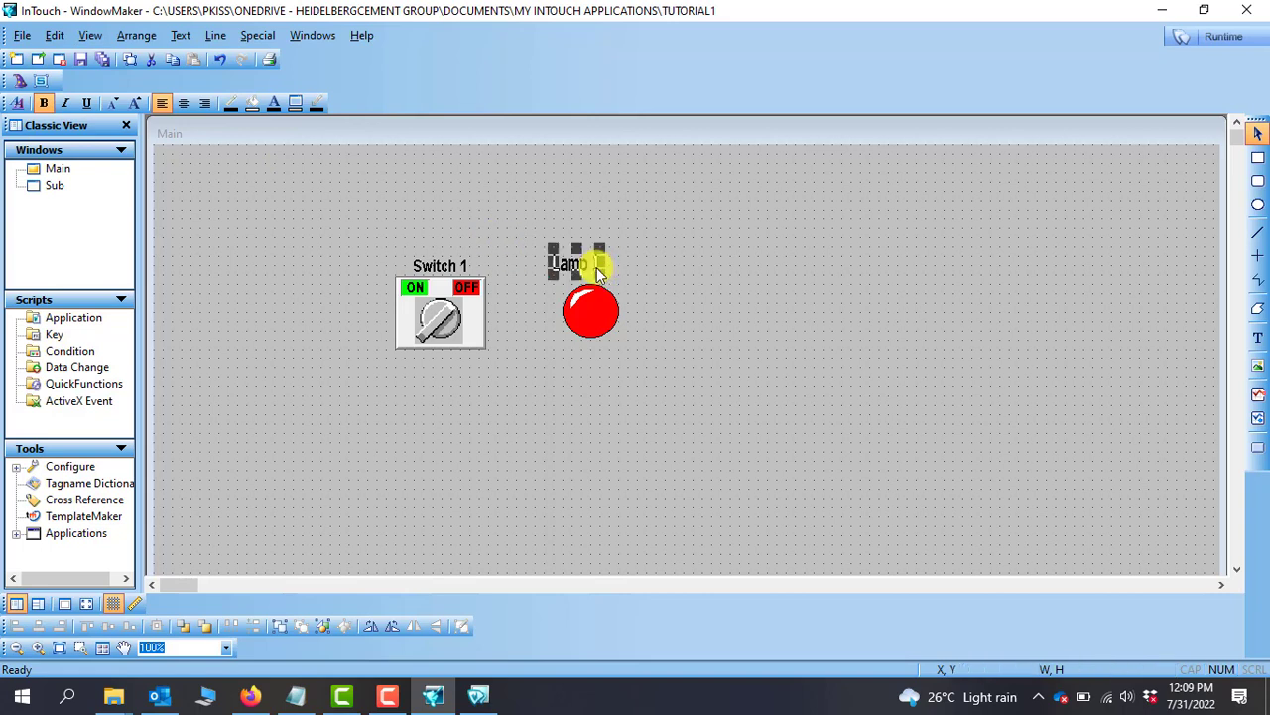
{"action": "left_click", "coordinate": [694, 276]}
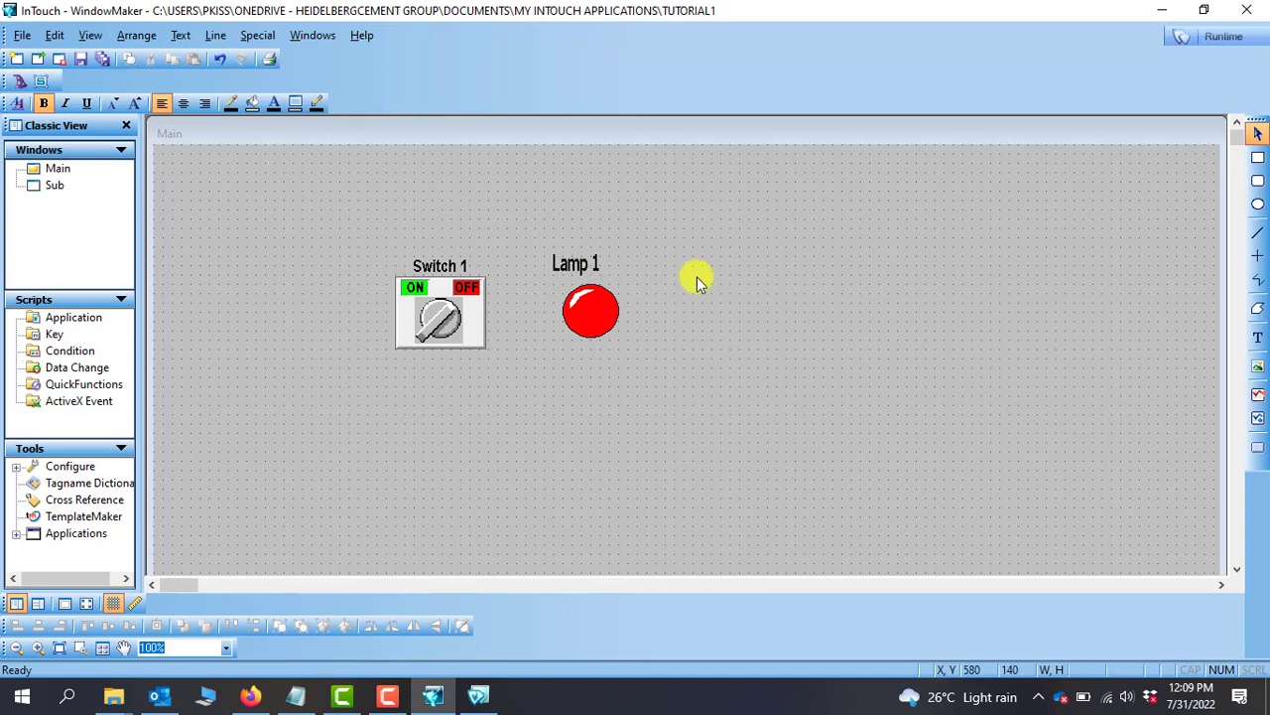
{"action": "left_click", "coordinate": [591, 264]}
{"action": "left_click", "coordinate": [768, 311]}
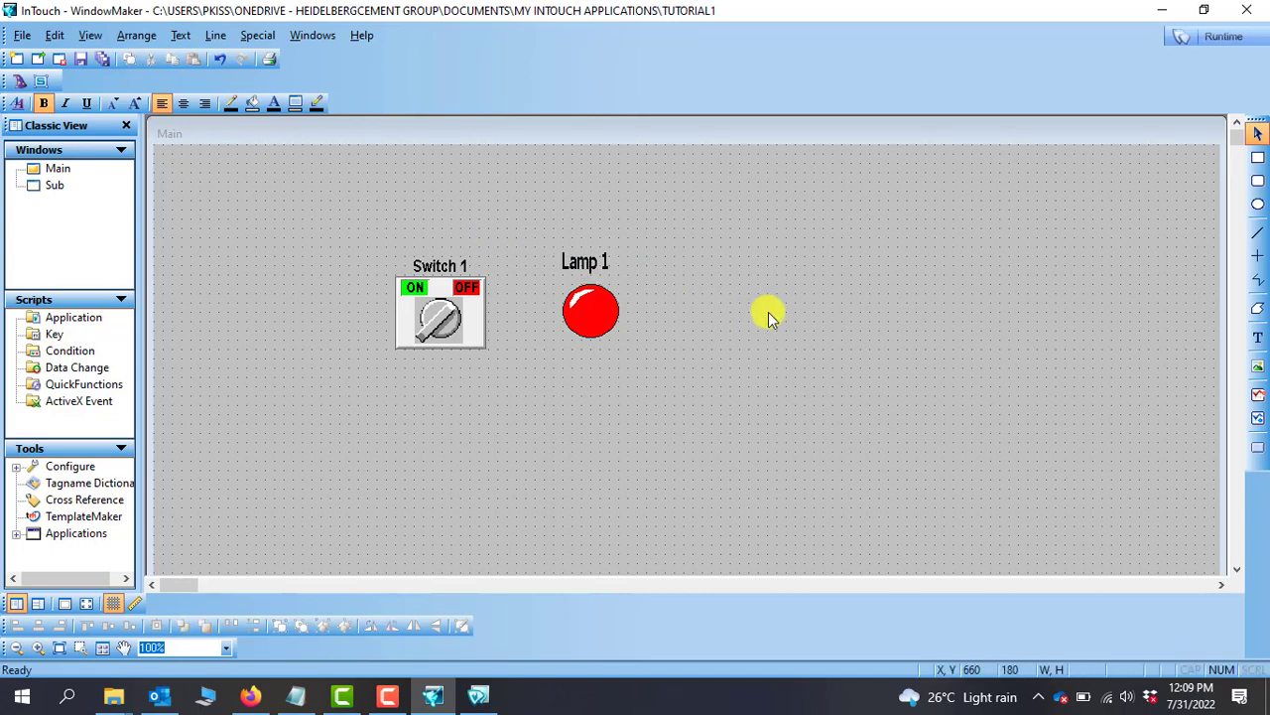